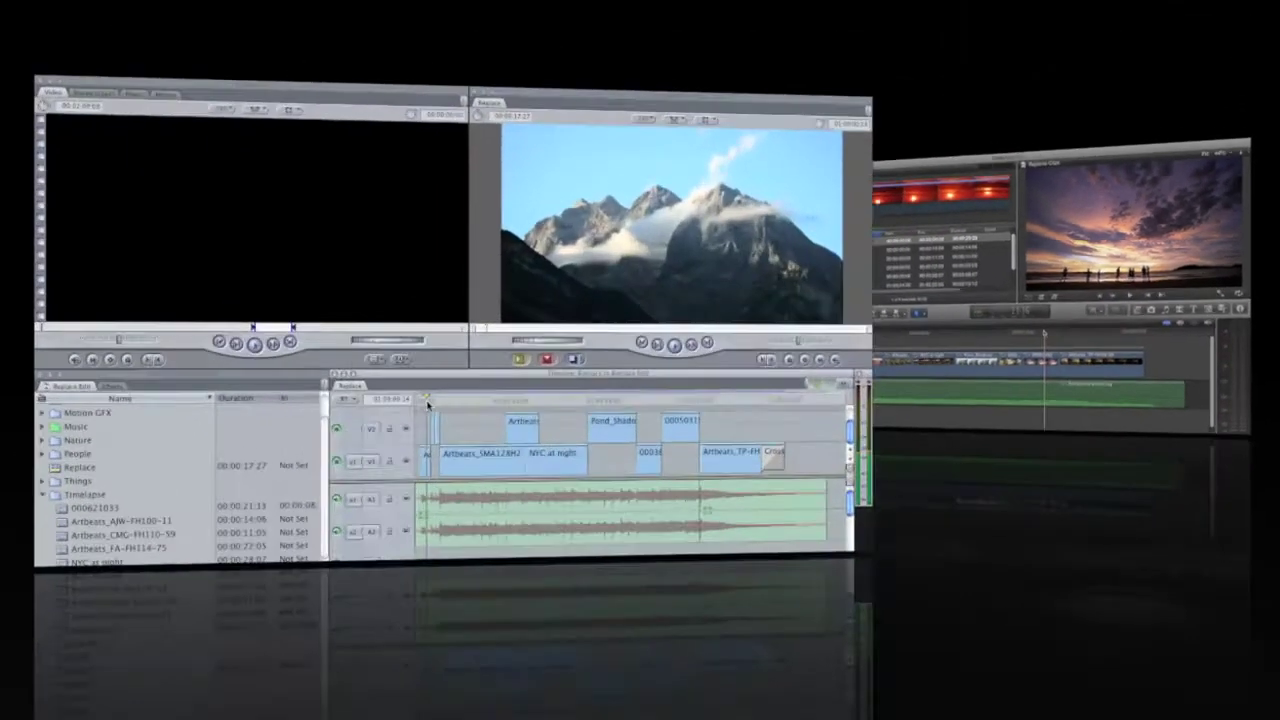
# Play the sequence and park the playhead back on the Pond_Shadows shot
pyautogui.press('space')
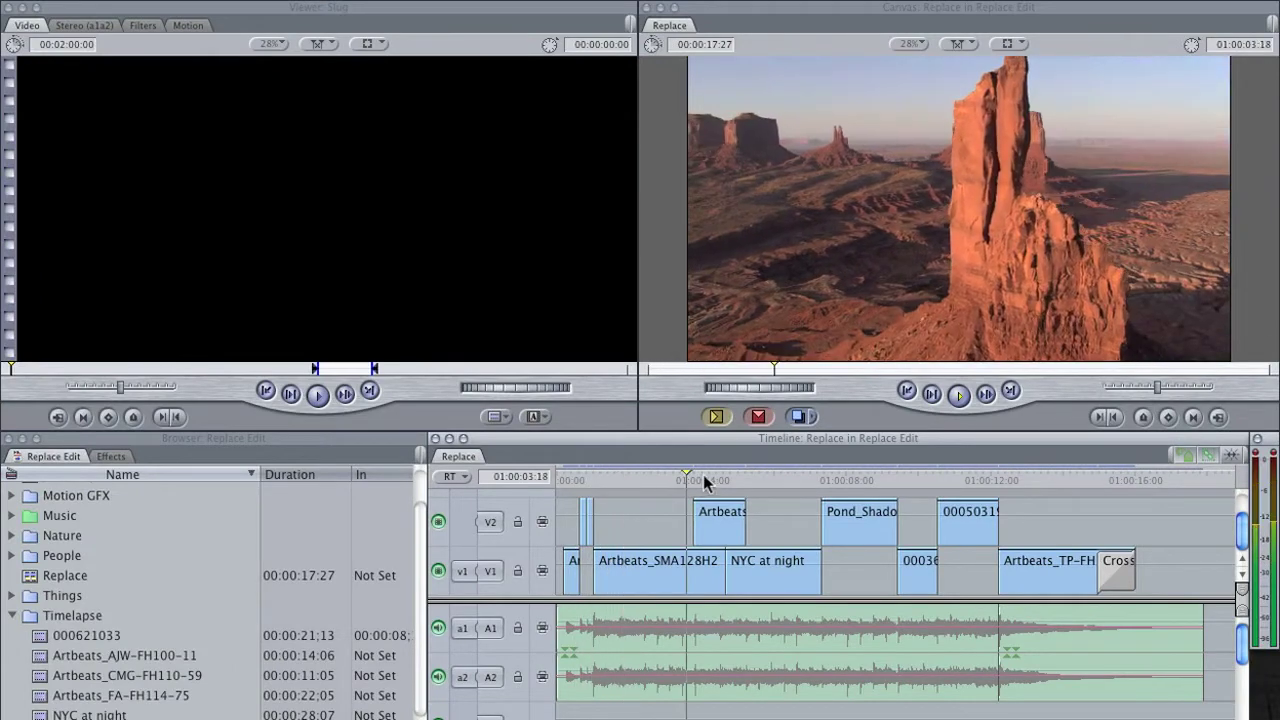
pyautogui.click(700, 478)
pyautogui.click(783, 475)
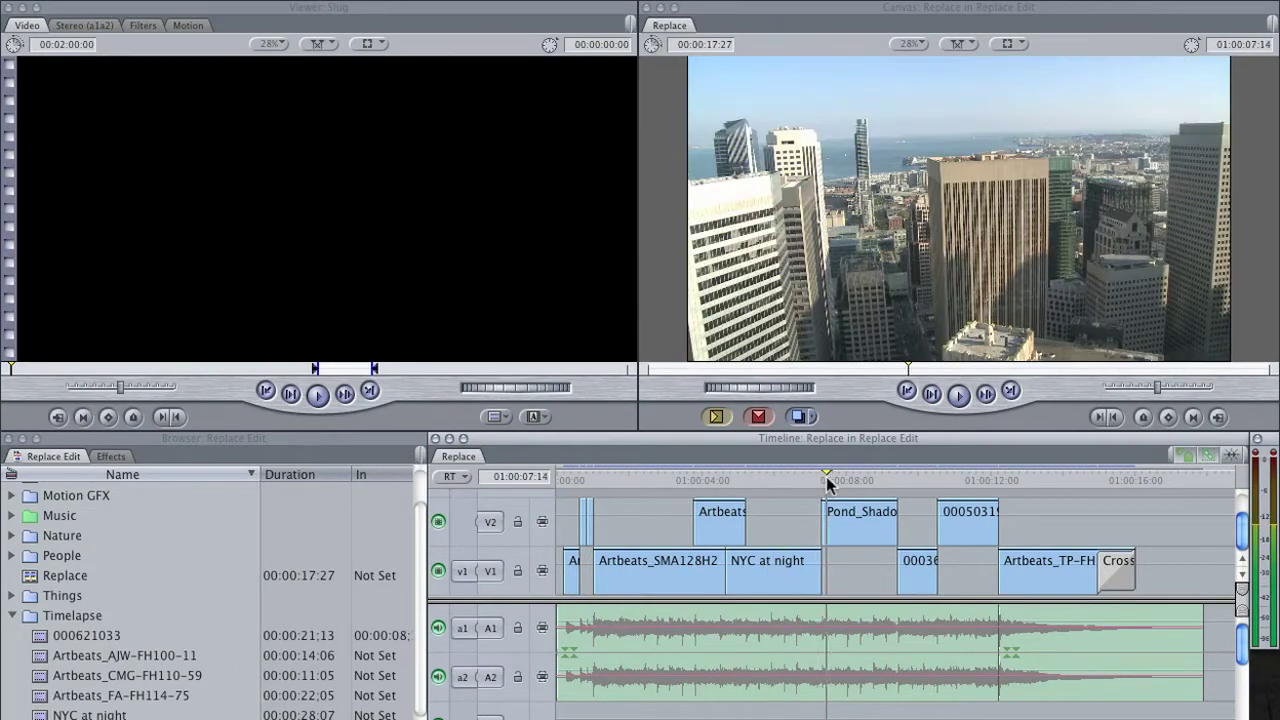
pyautogui.moveTo(871, 477)
pyautogui.mouseDown()
pyautogui.moveTo(836, 477)
pyautogui.moveTo(846, 474)
pyautogui.mouseUp()
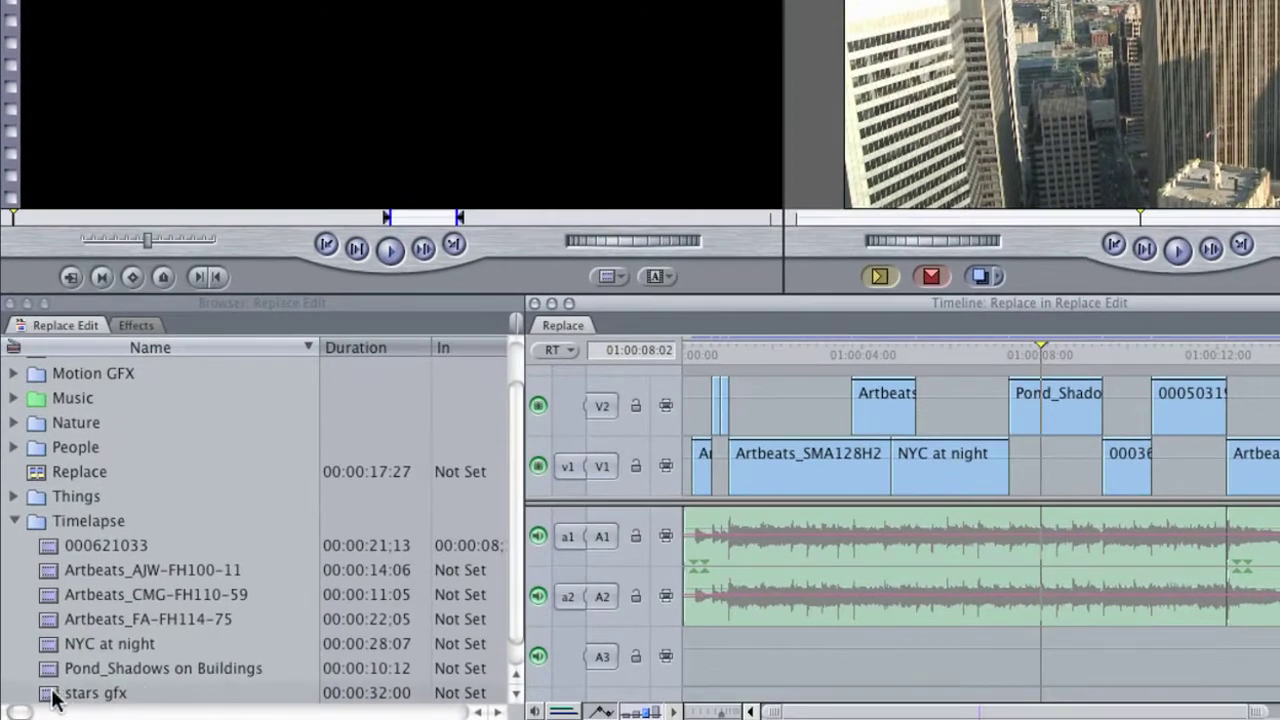
# Open stars gfx in the Viewer and scrub through it to find the meteor
pyautogui.doubleClick(55, 693)
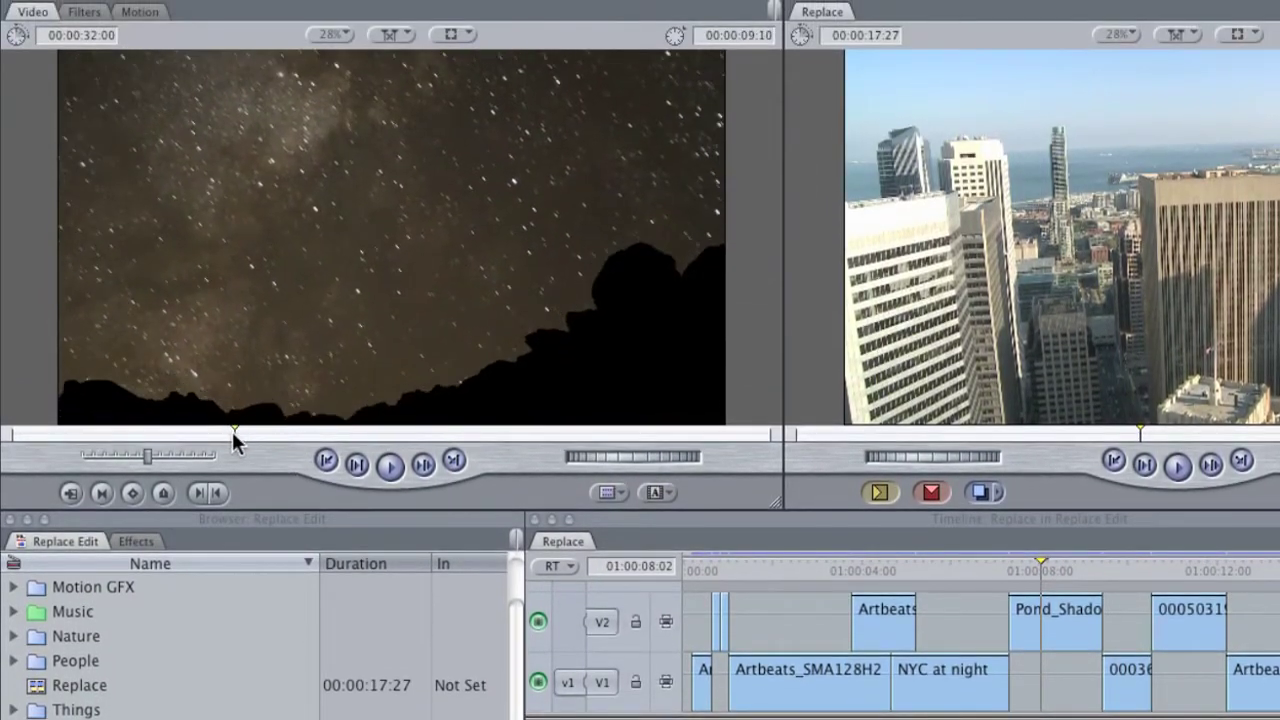
pyautogui.moveTo(234, 440); pyautogui.dragTo(300, 434)
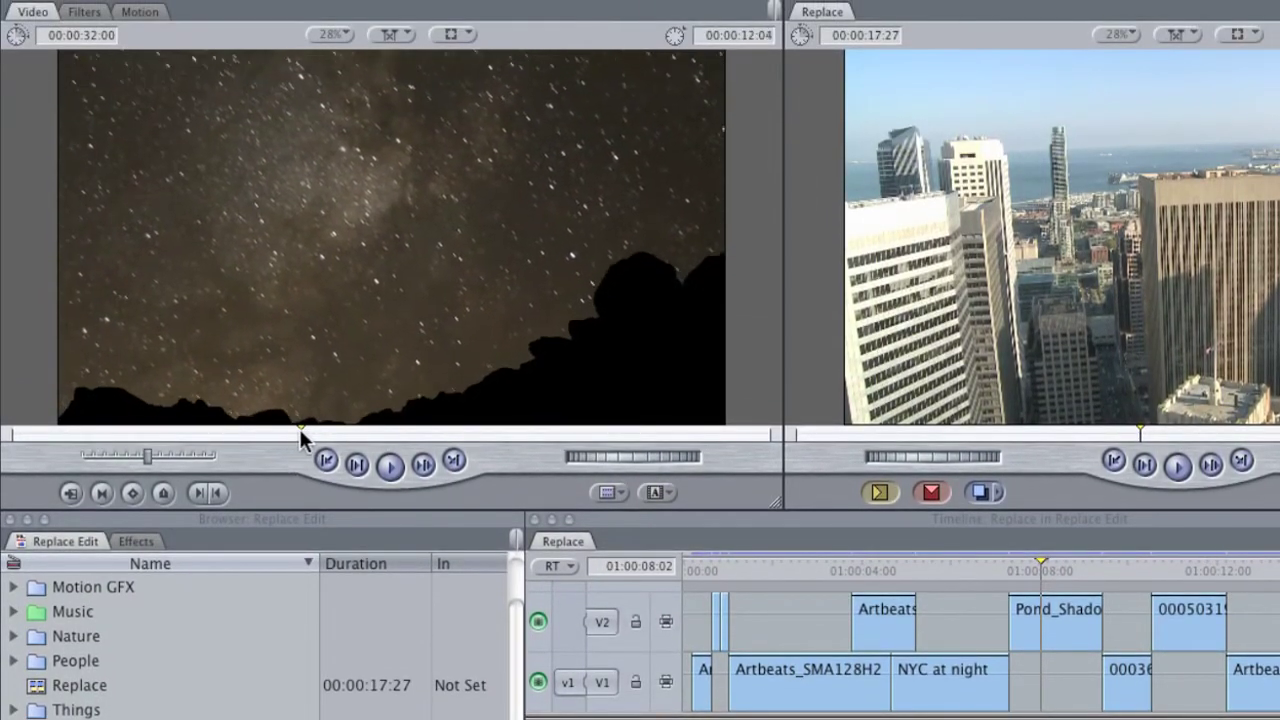
pyautogui.press('space')
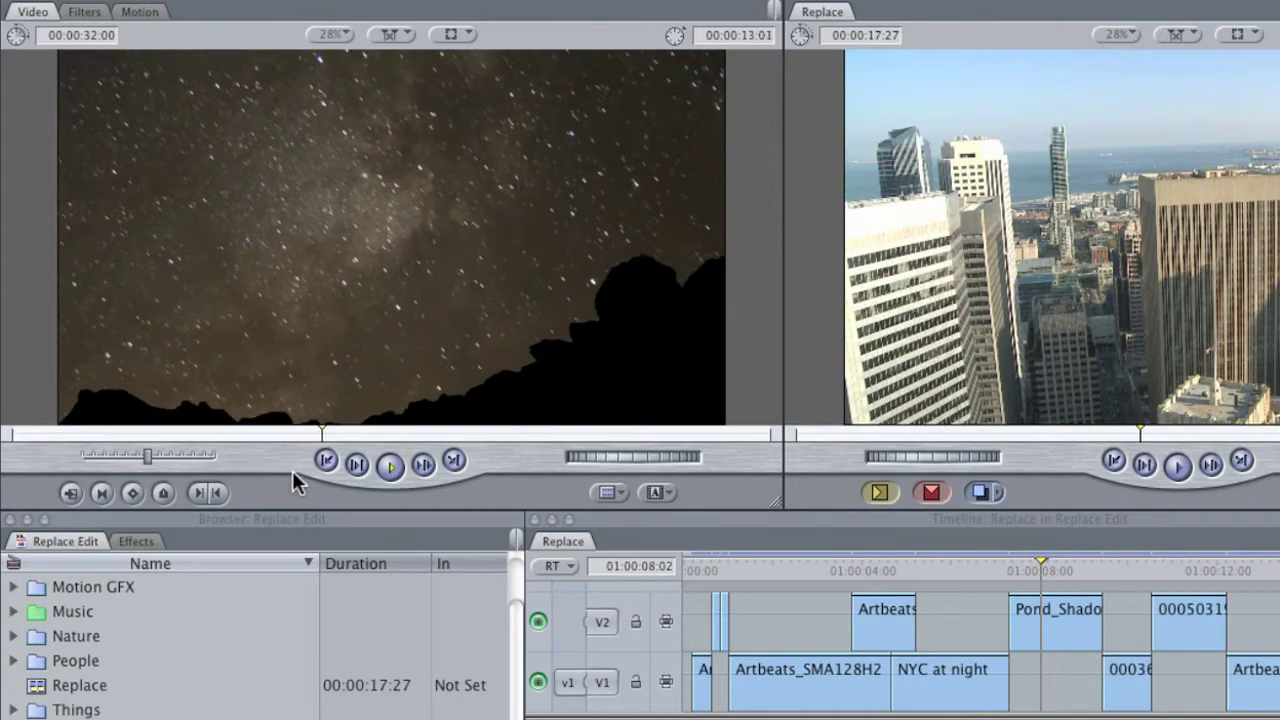
pyautogui.moveTo(345, 433)
pyautogui.mouseDown()
pyautogui.moveTo(366, 425)
pyautogui.moveTo(334, 426)
pyautogui.moveTo(346, 427)
pyautogui.mouseUp()
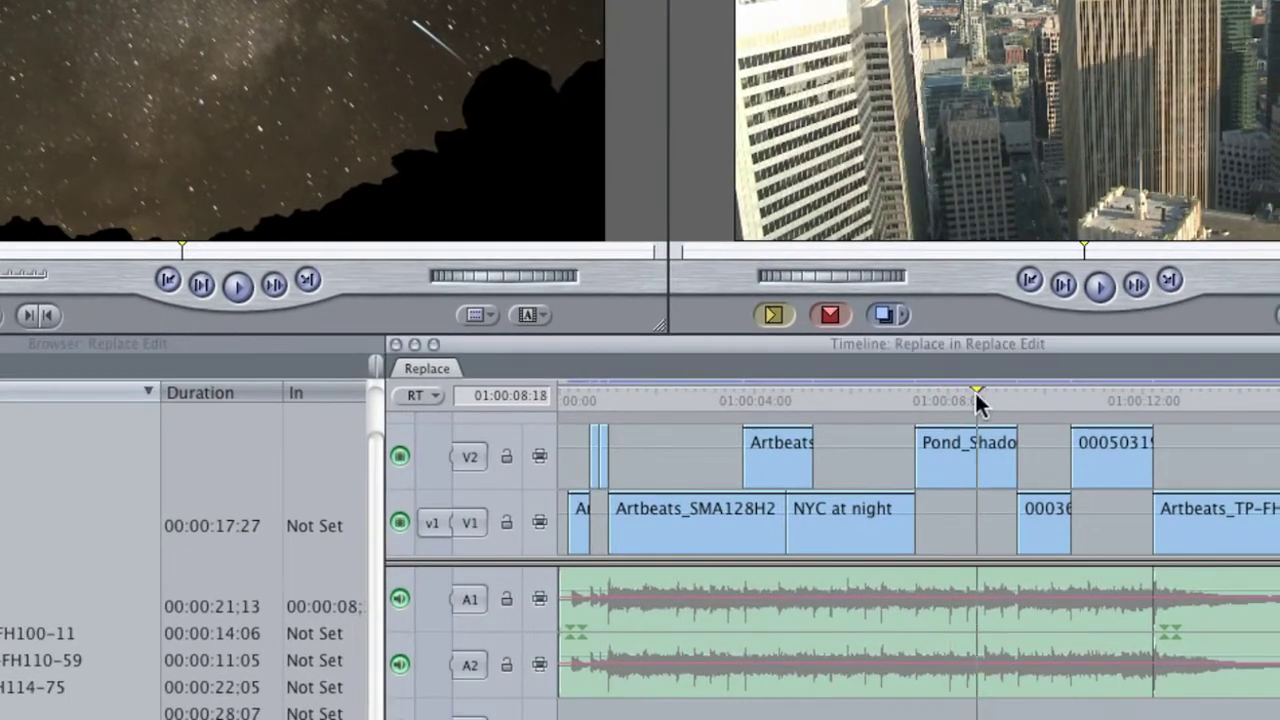
# Set the sequence playhead to 01:00:08:15 in Pond_Shadows and refine the meteor frame to 00:00:13:21
pyautogui.click(982, 402)
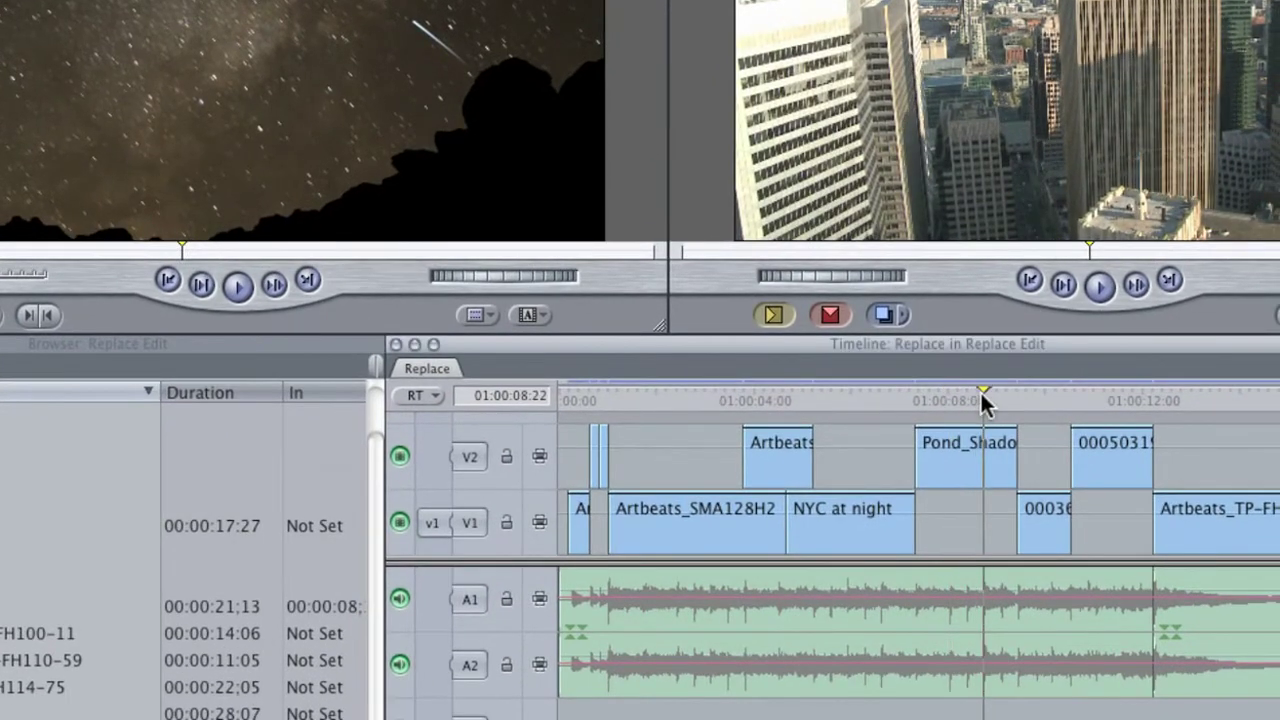
pyautogui.press('super+equal')
pyautogui.press('super+equal')
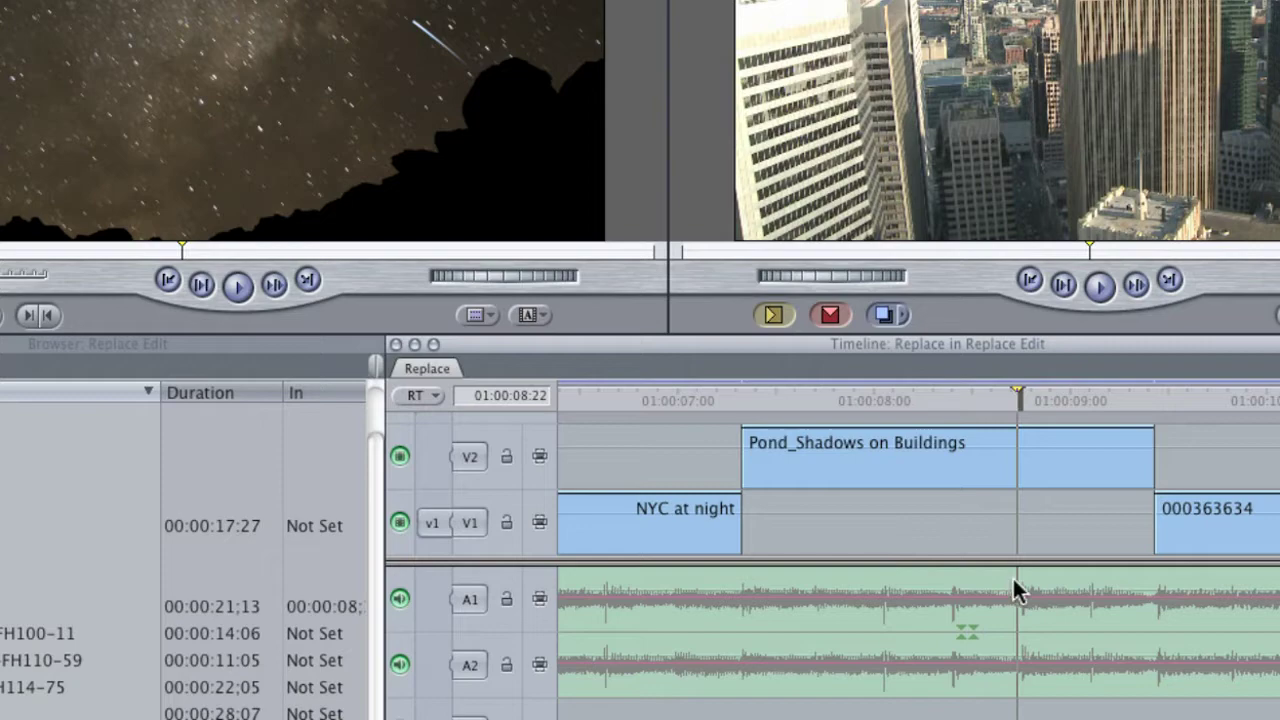
pyautogui.moveTo(1008, 392); pyautogui.dragTo(988, 410)
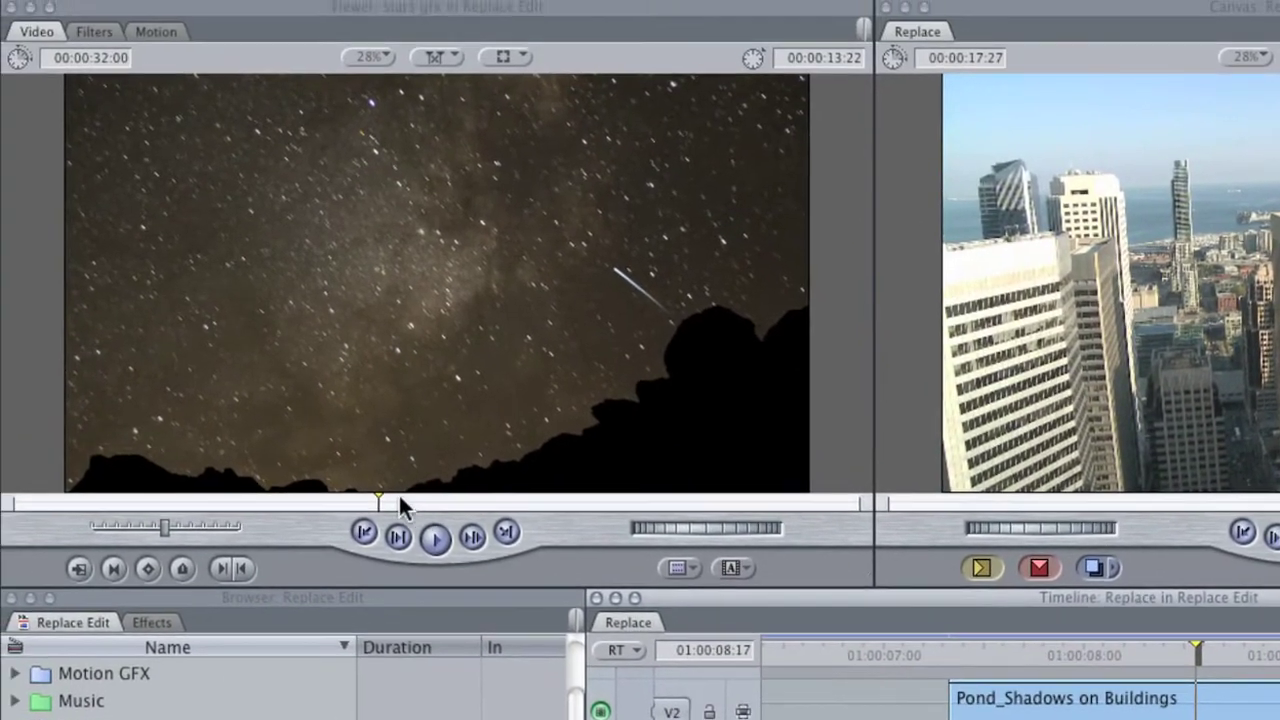
pyautogui.moveTo(400, 498)
pyautogui.mouseDown()
pyautogui.moveTo(350, 500)
pyautogui.moveTo(396, 501)
pyautogui.moveTo(374, 504)
pyautogui.moveTo(387, 512)
pyautogui.mouseUp()
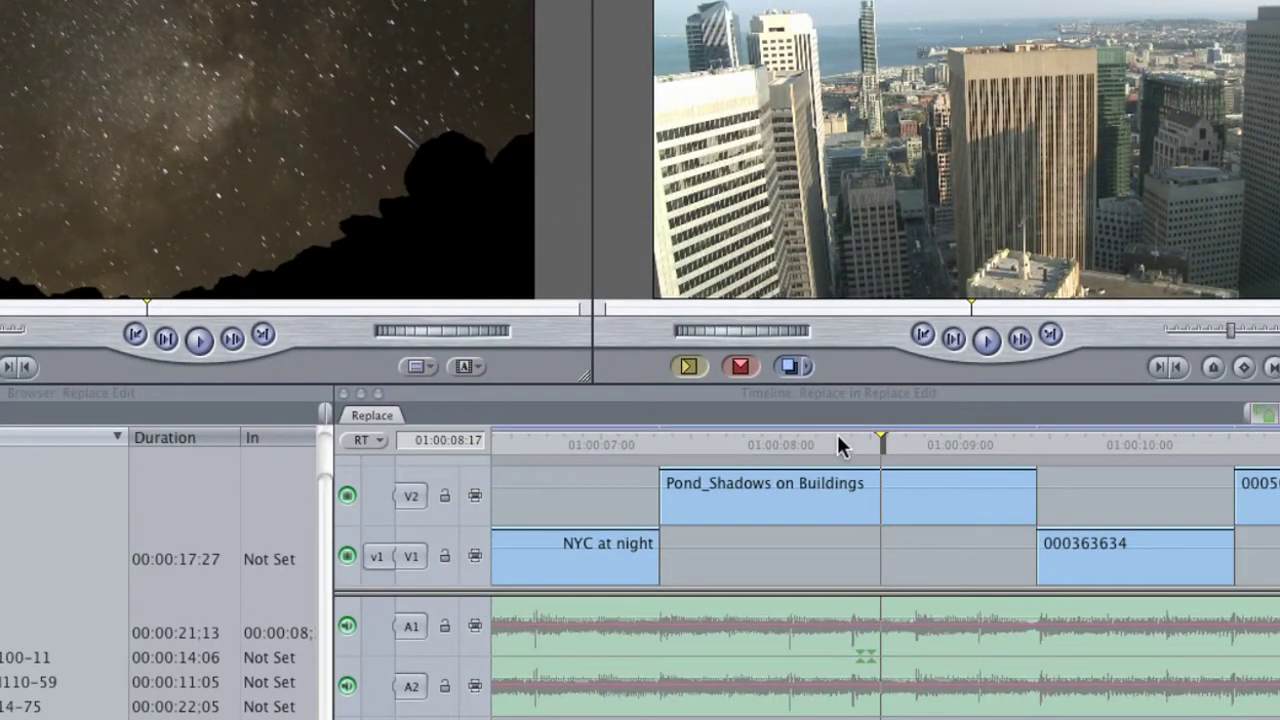
# Keep the playhead inside Pond_Shadows and patch the source video to track V2
pyautogui.moveTo(840, 443); pyautogui.dragTo(910, 449)
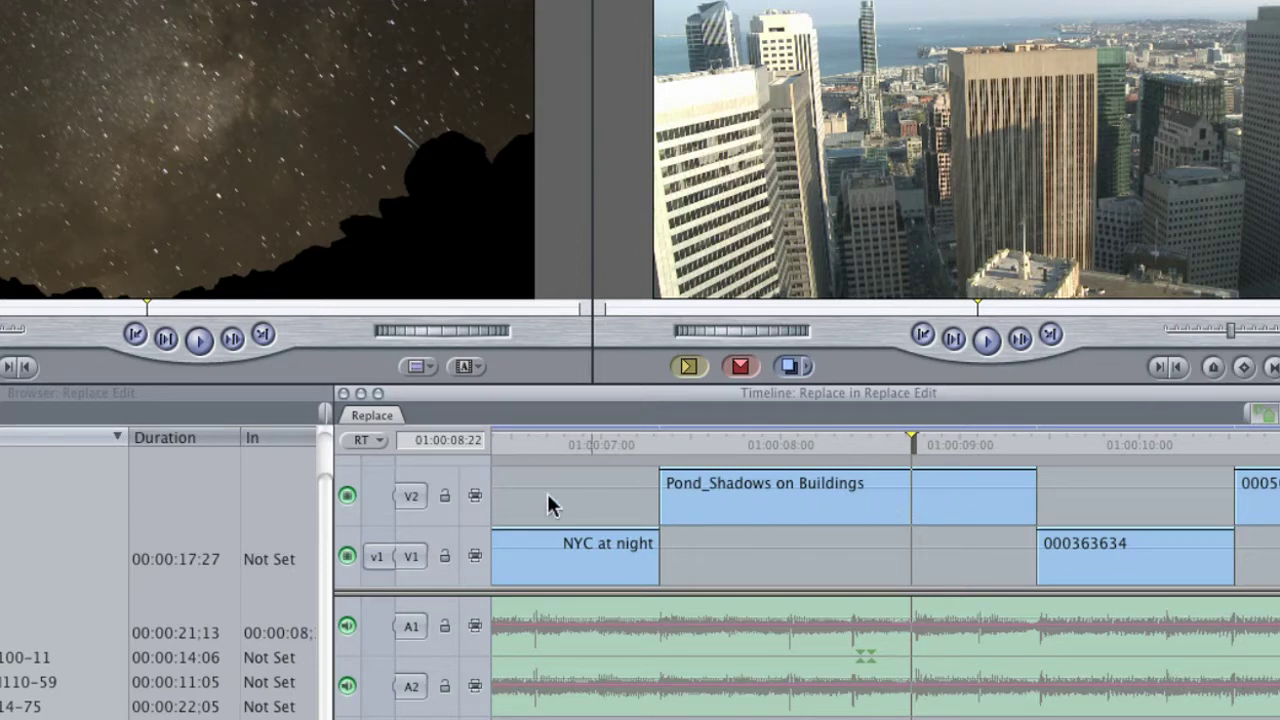
pyautogui.click(410, 495)
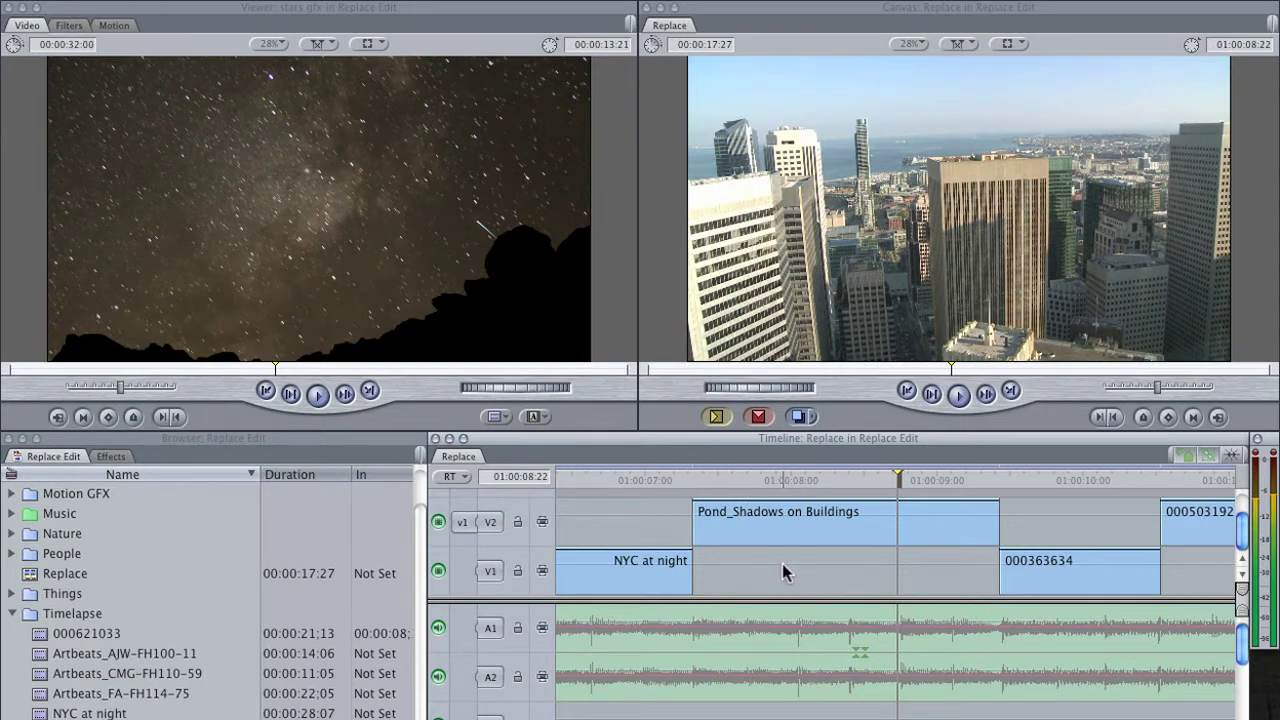
pyautogui.press('F11')
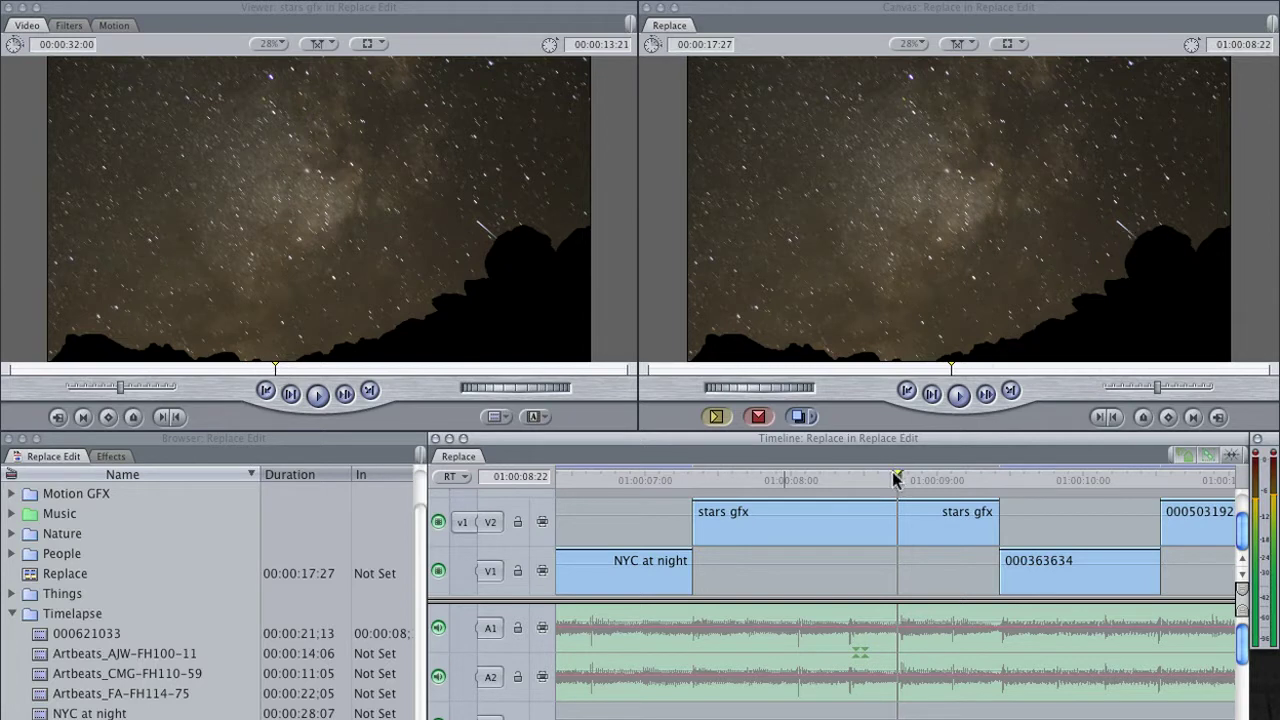
pyautogui.moveTo(881, 479)
pyautogui.mouseDown()
pyautogui.moveTo(994, 481)
pyautogui.moveTo(687, 475)
pyautogui.mouseUp()
pyautogui.press('space')
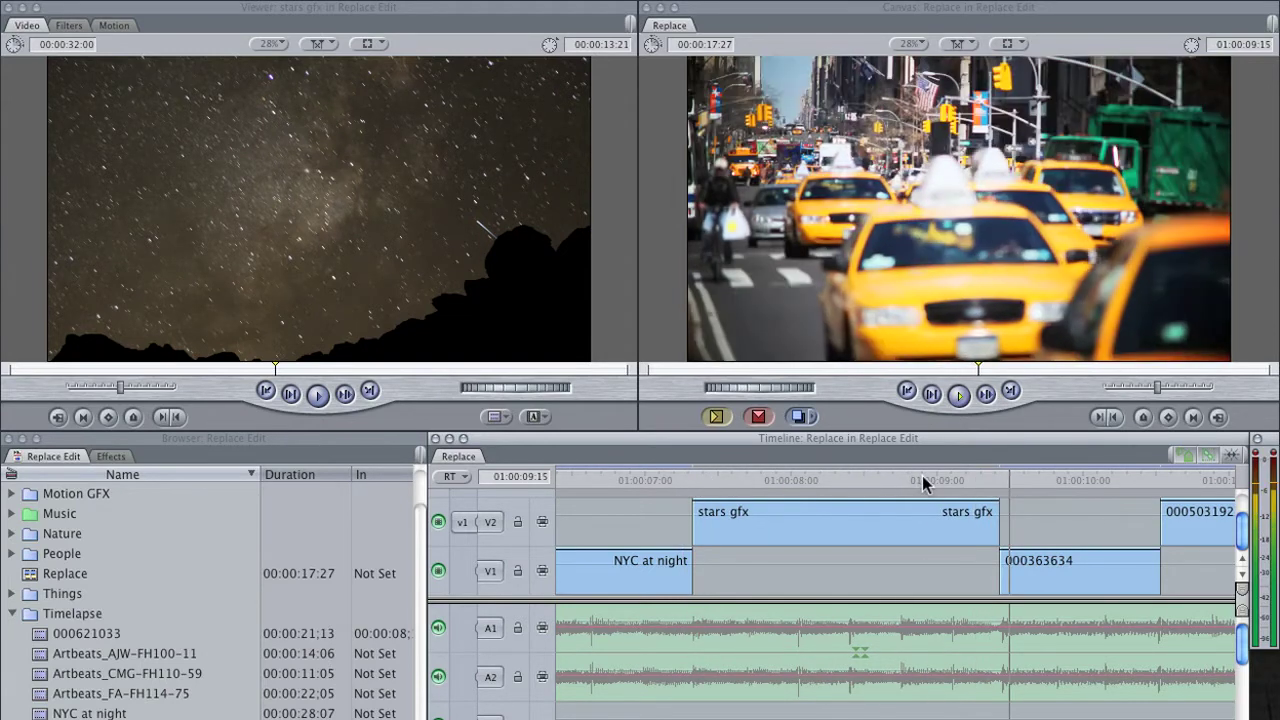
pyautogui.moveTo(921, 474)
pyautogui.mouseDown()
pyautogui.moveTo(872, 481)
pyautogui.moveTo(926, 479)
pyautogui.moveTo(906, 481)
pyautogui.mouseUp()
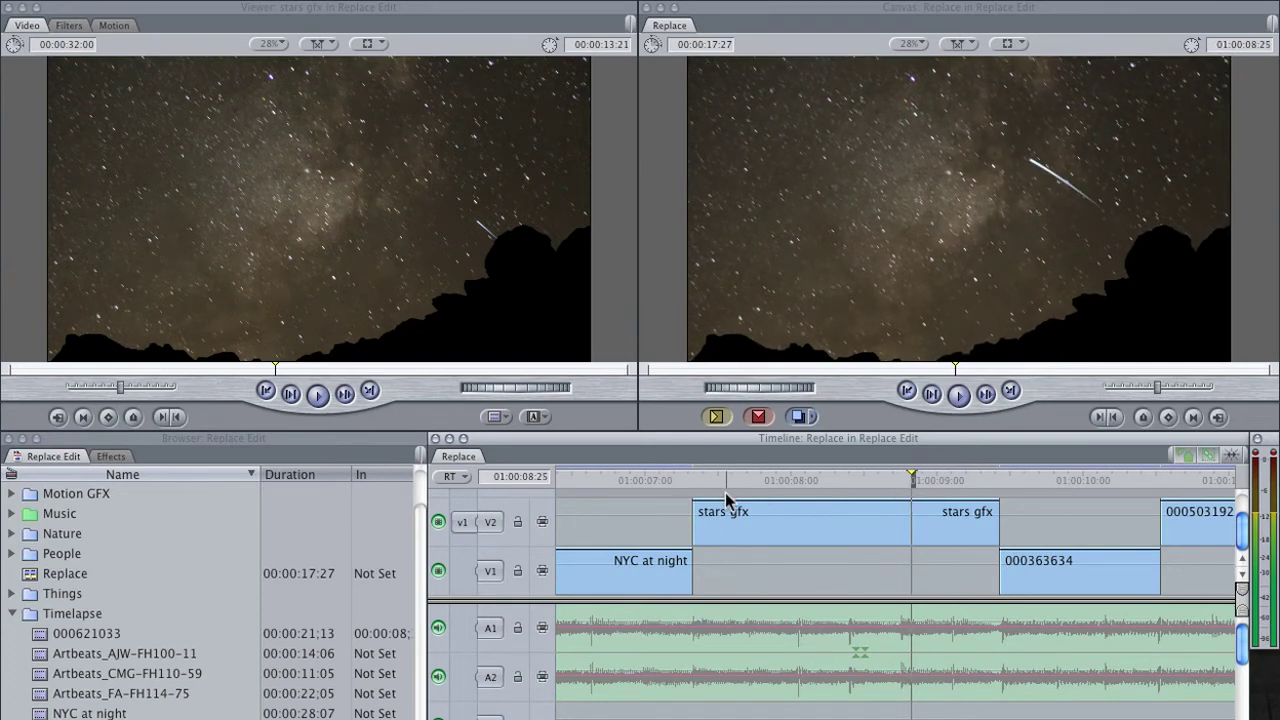
# Quit Final Cut Pro 7 without saving and launch Final Cut Pro X from the Dock
pyautogui.press('super+q')
pyautogui.click(697, 283)
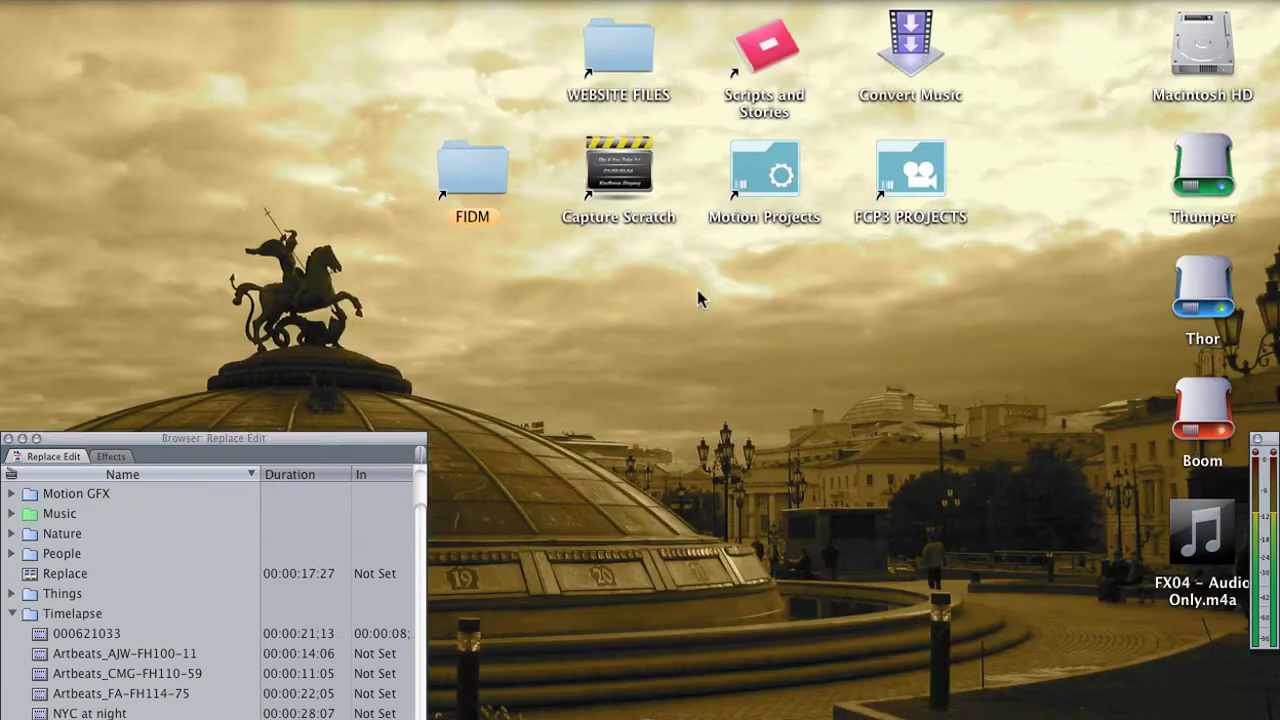
pyautogui.moveTo(5, 566)
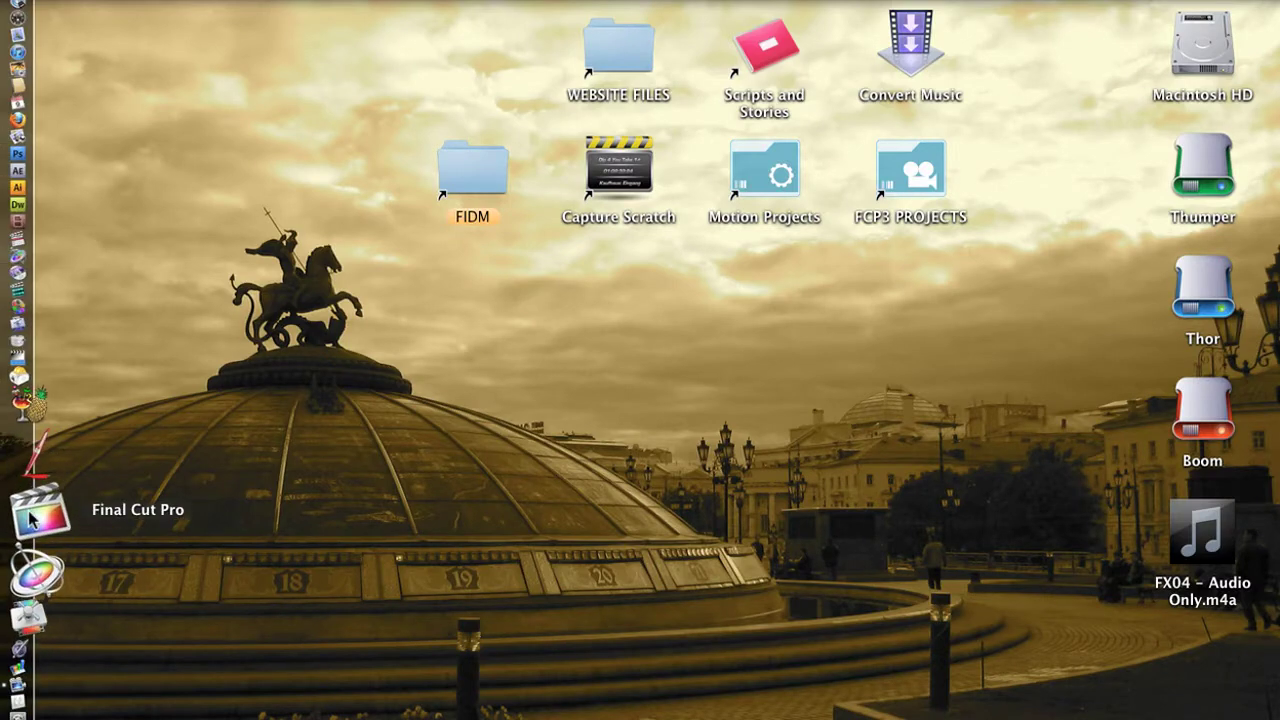
pyautogui.click(128, 505)
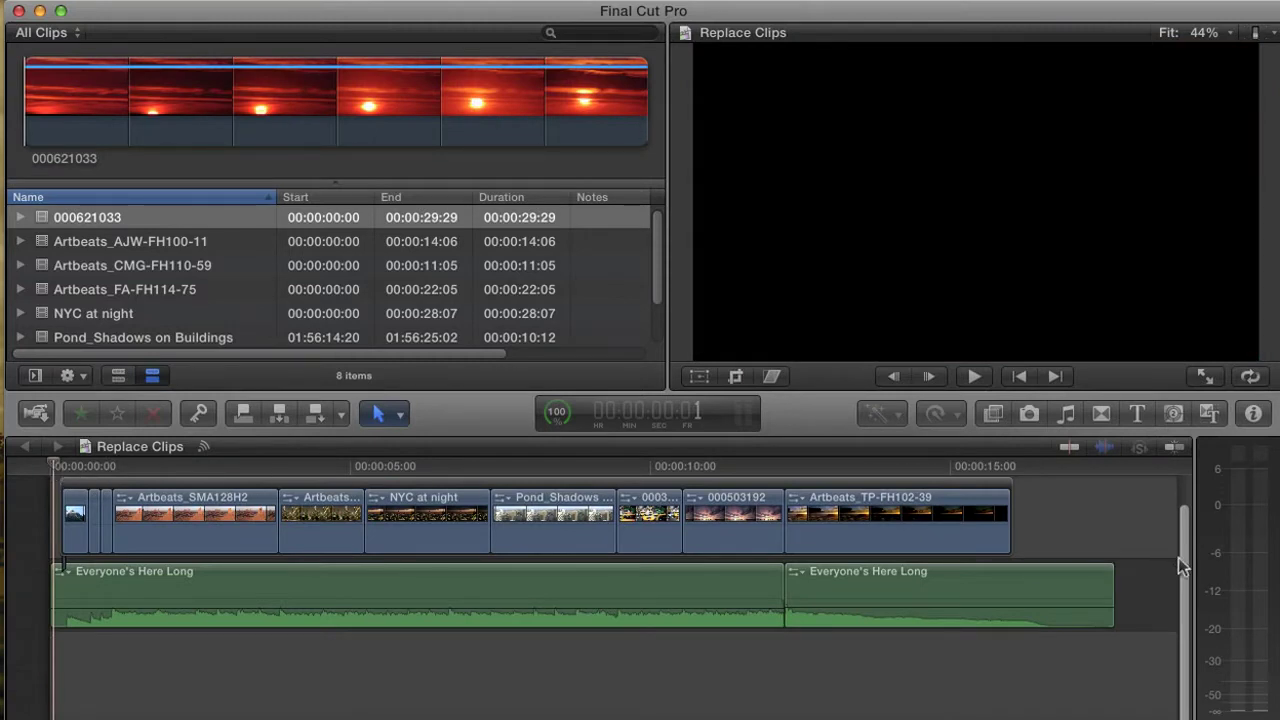
# Park the playhead on Pond_Shadows and load TC Clip into the viewer to preview its timecode
pyautogui.moveTo(1178, 558); pyautogui.dragTo(1178, 530)
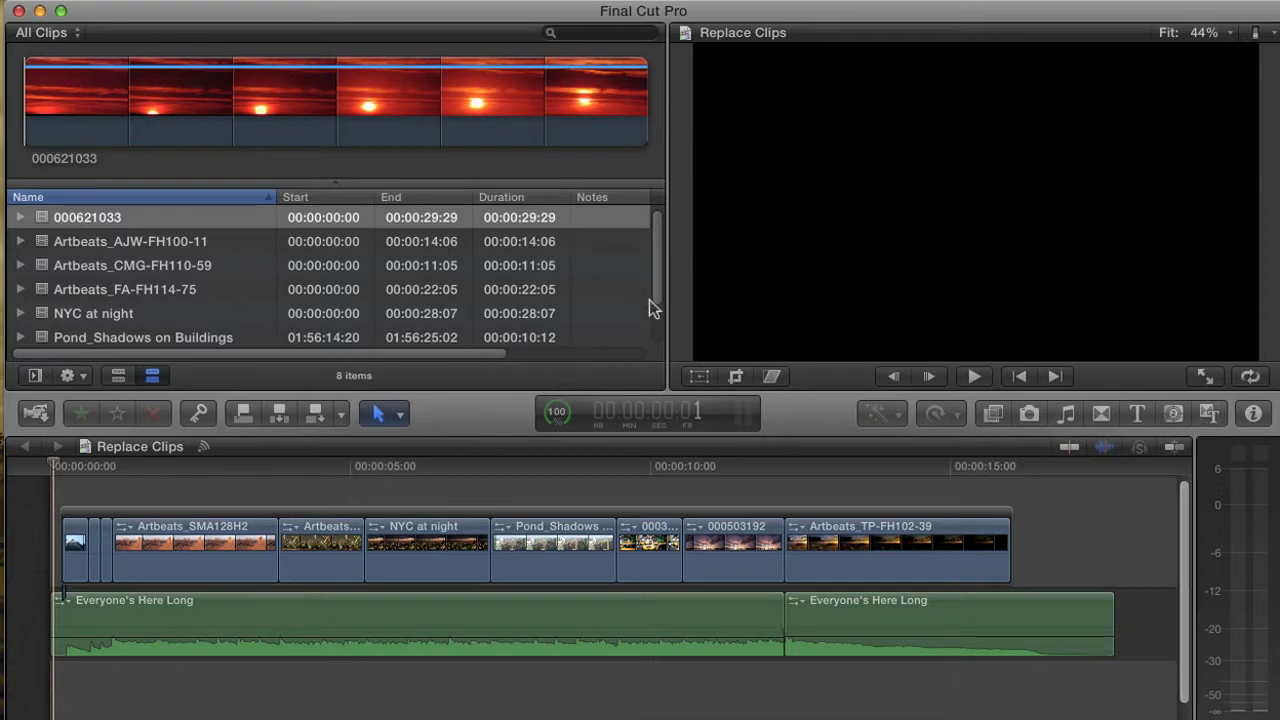
pyautogui.scroll(-2, 651, 309)
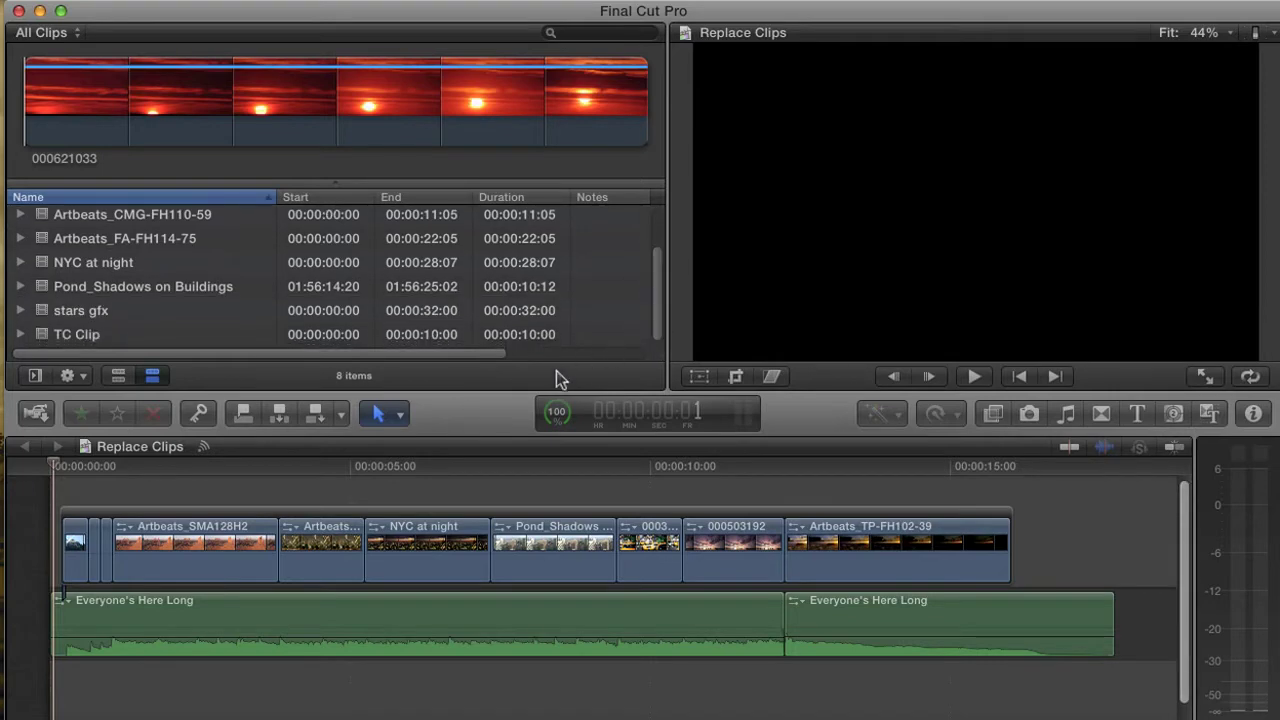
pyautogui.moveTo(84, 468); pyautogui.dragTo(540, 470)
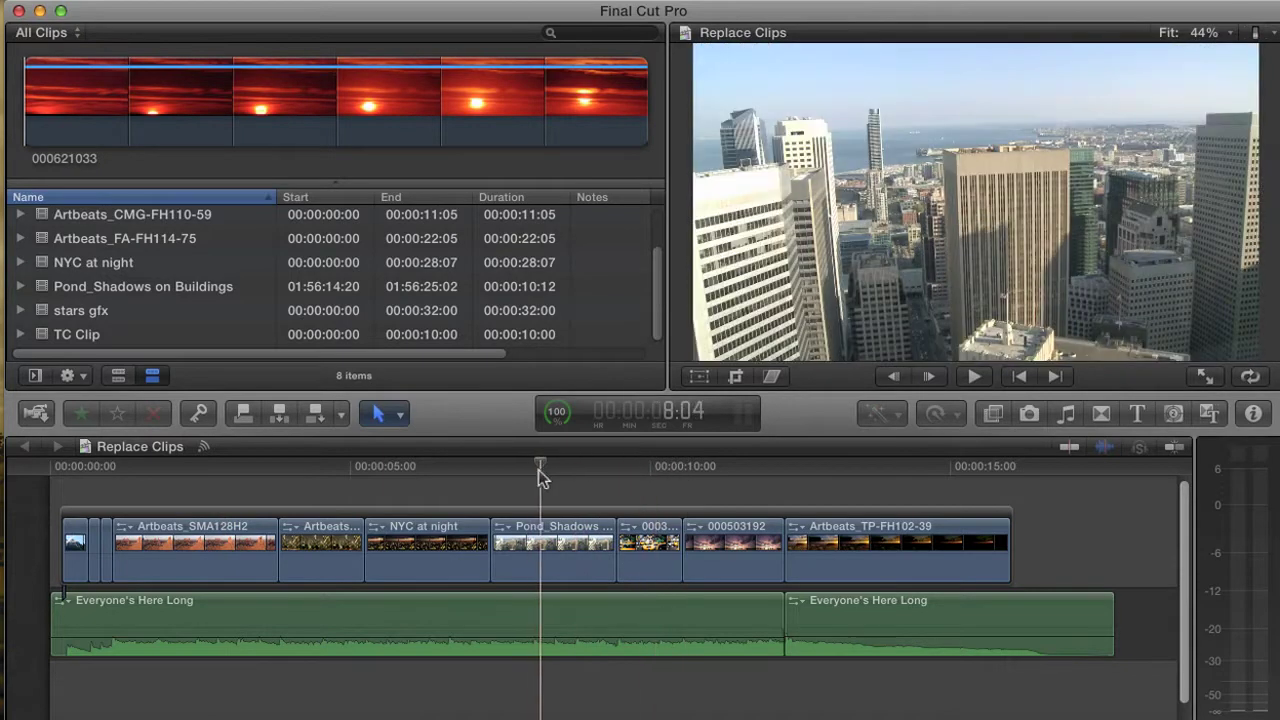
pyautogui.click(552, 556)
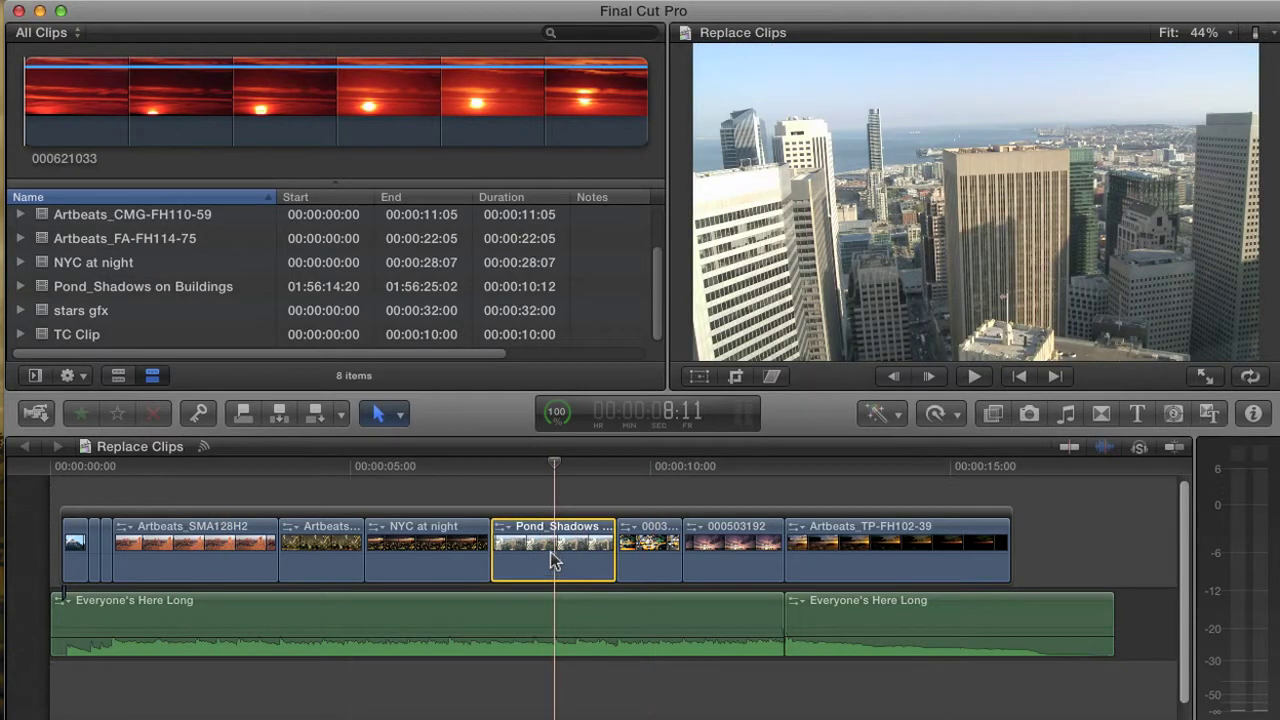
pyautogui.click(544, 470)
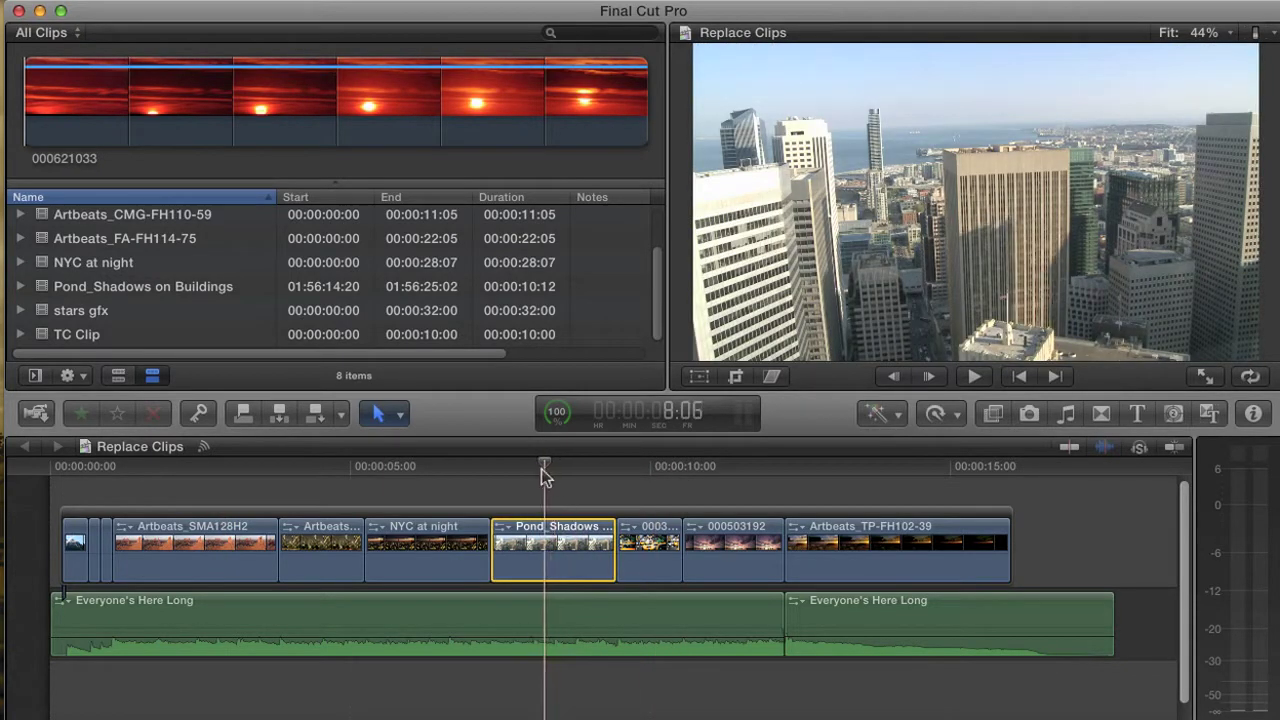
pyautogui.click(45, 334)
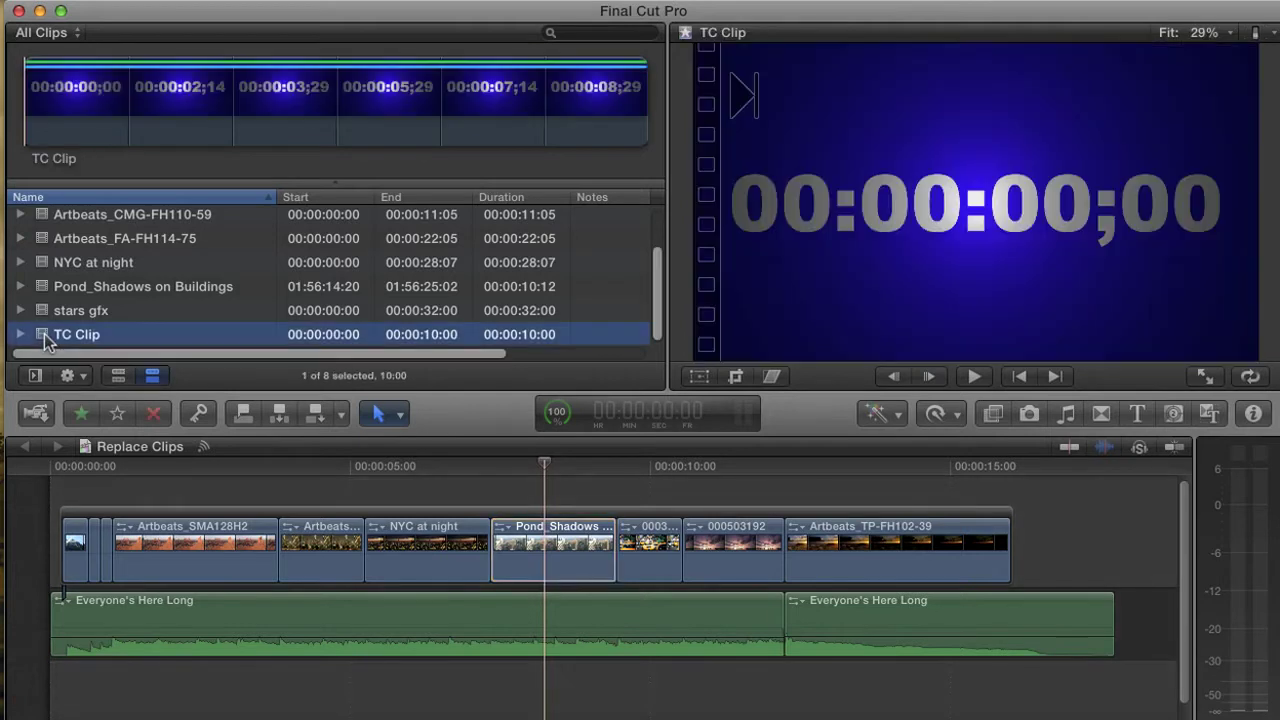
pyautogui.click(60, 108)
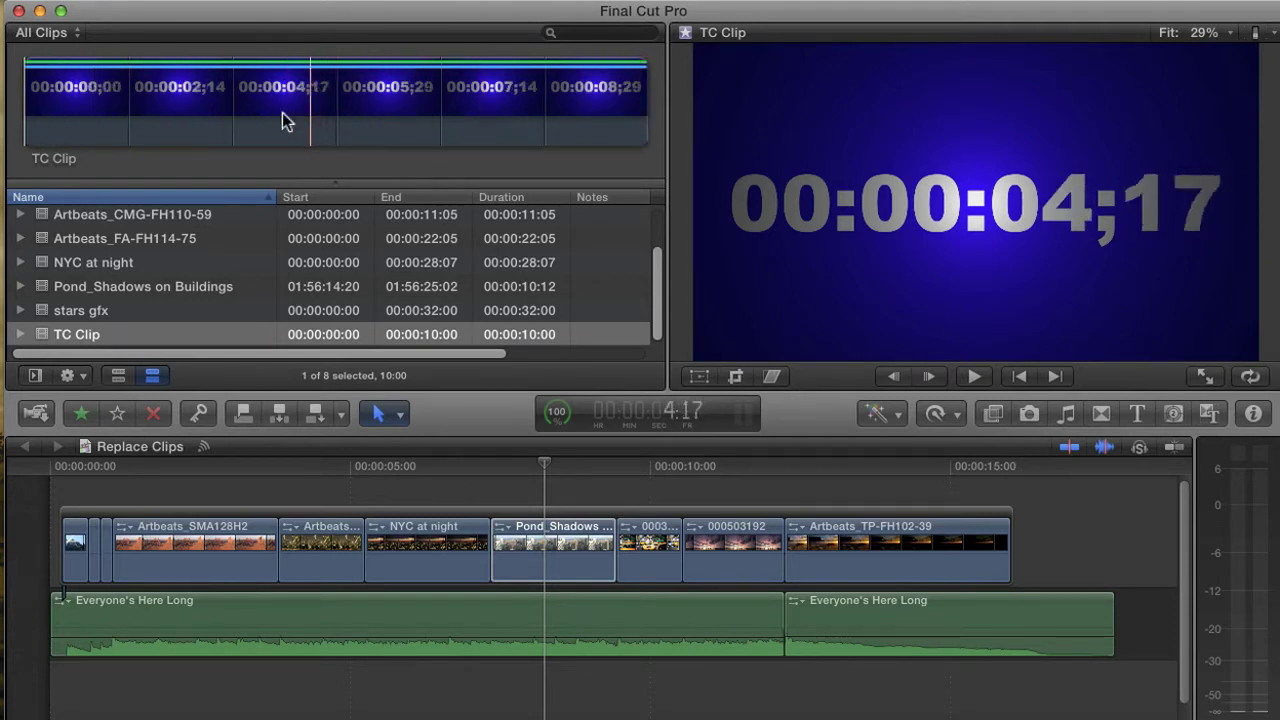
# Select the entire TC Clip and drop it onto Pond_Shadows to get the replace menu
pyautogui.moveTo(313, 108); pyautogui.dragTo(275, 108)
pyautogui.click(356, 118)
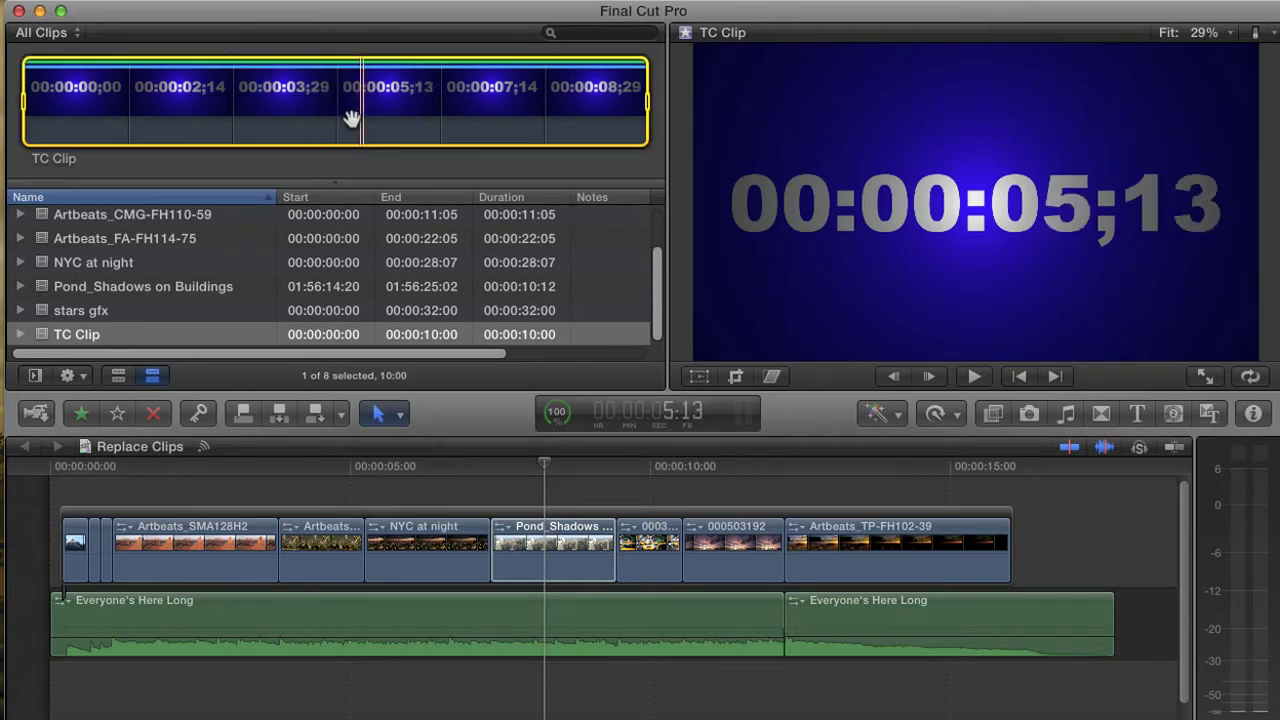
pyautogui.moveTo(518, 393); pyautogui.dragTo(531, 548)
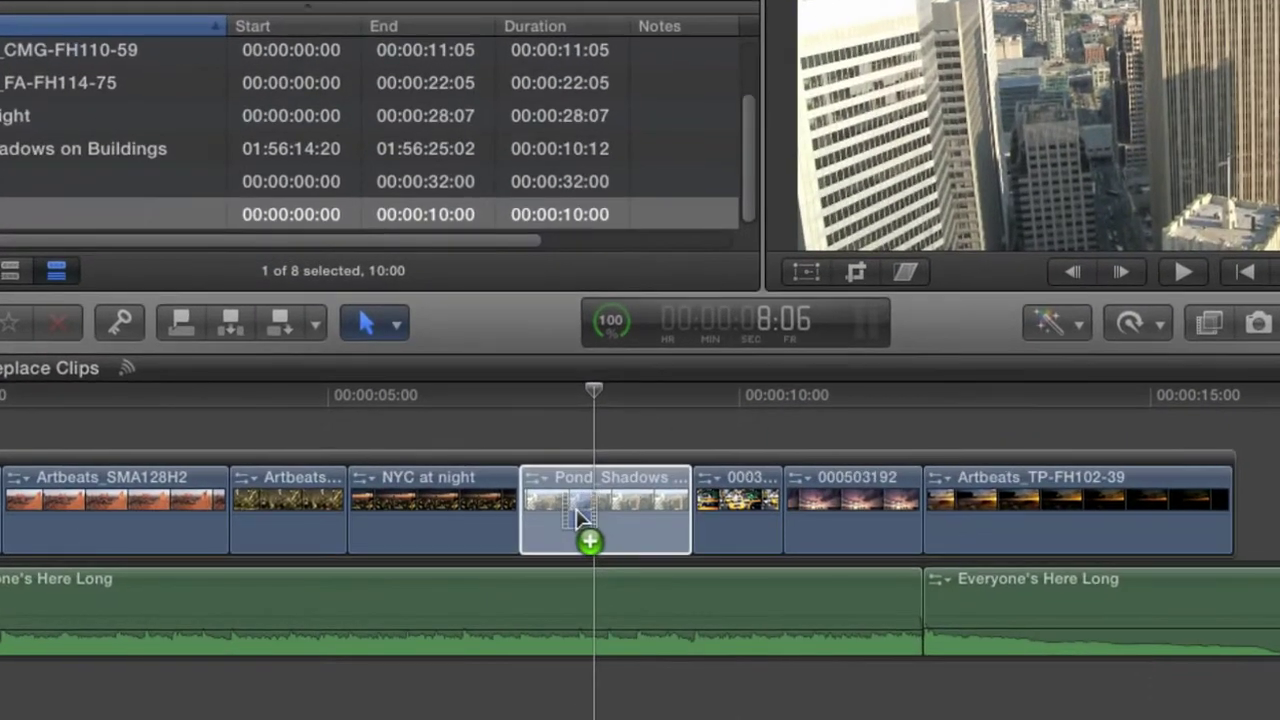
pyautogui.moveTo(576, 506); pyautogui.dragTo(578, 511)
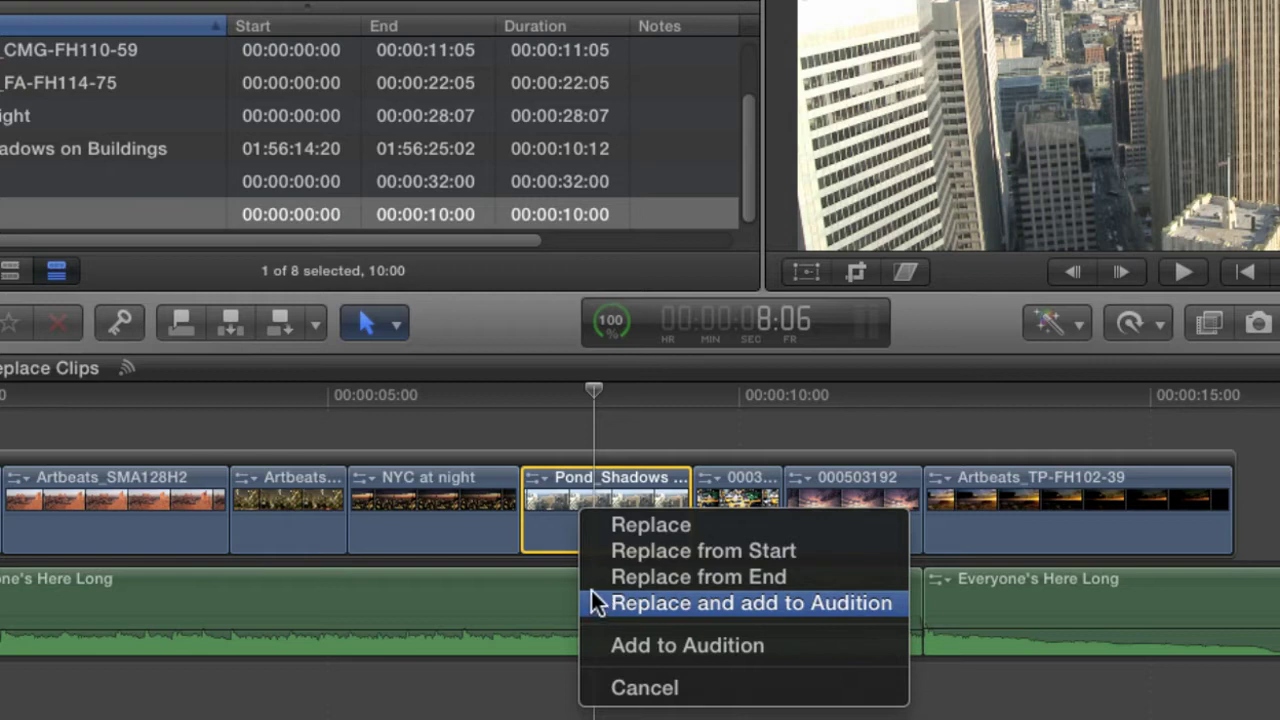
# Replace Pond_Shadows with the full 10-second TC Clip, zoom out to review, then undo
pyautogui.click(608, 529)
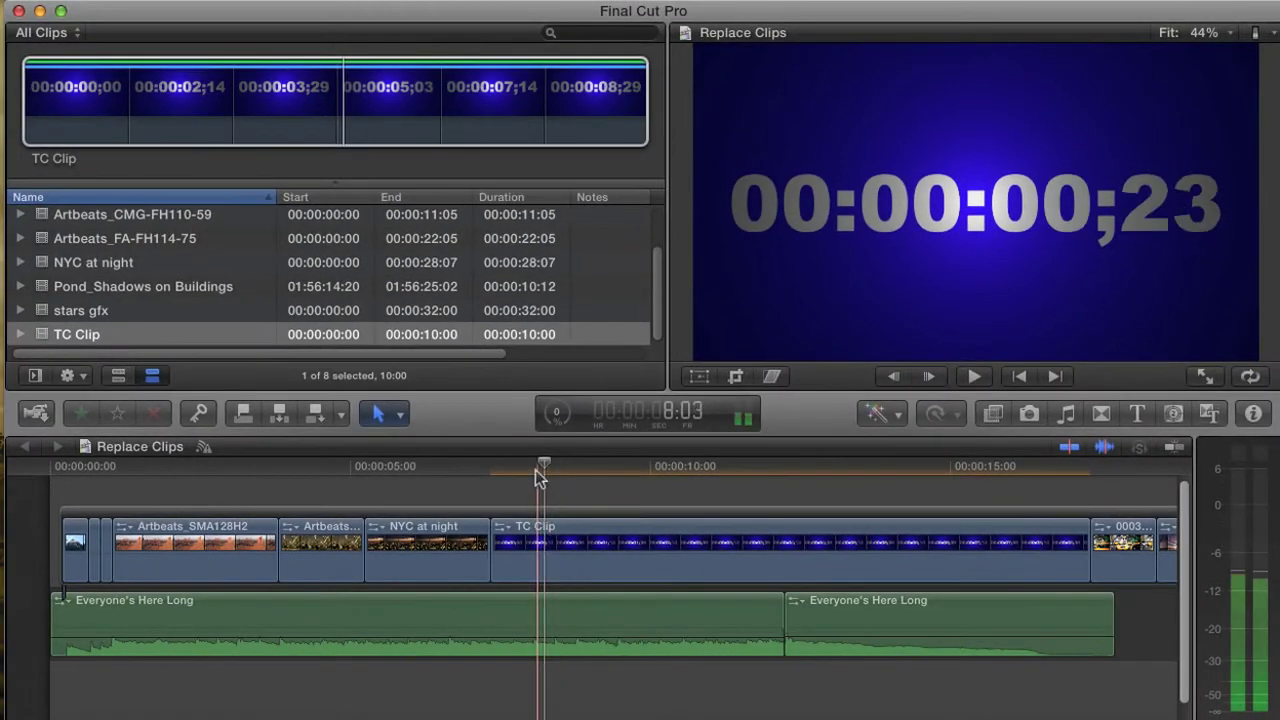
pyautogui.click(538, 466)
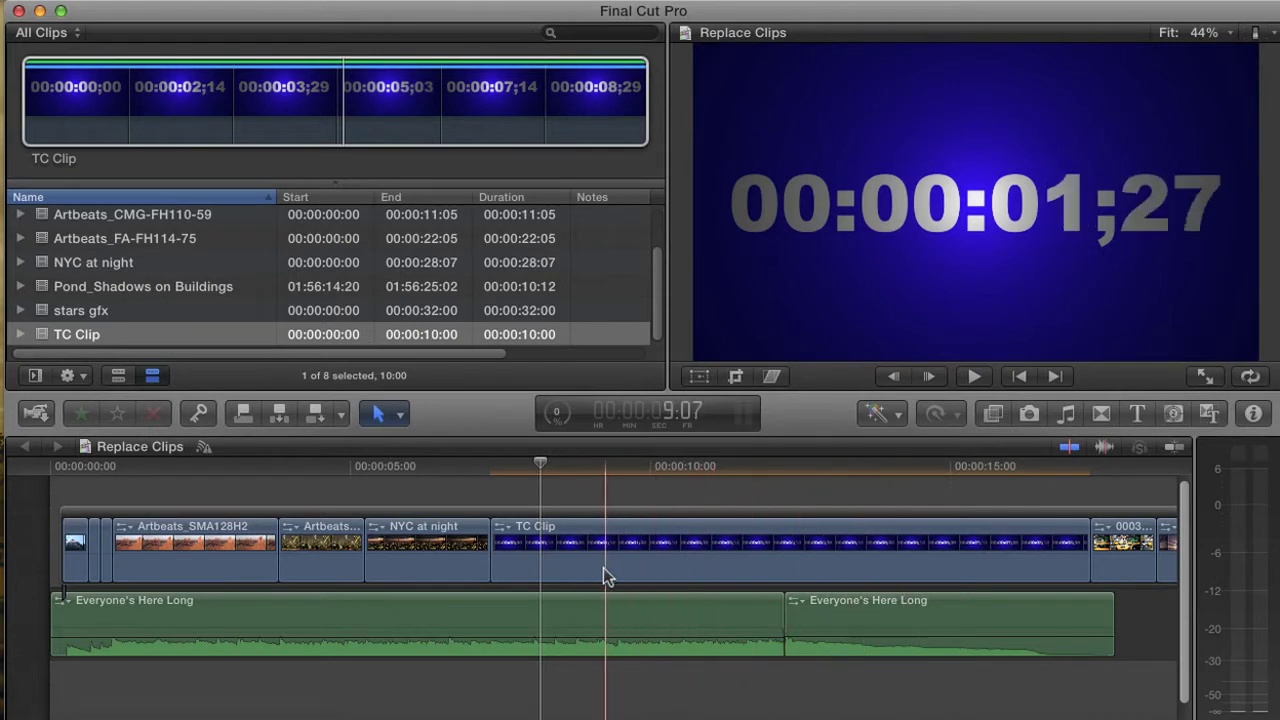
pyautogui.click(628, 557)
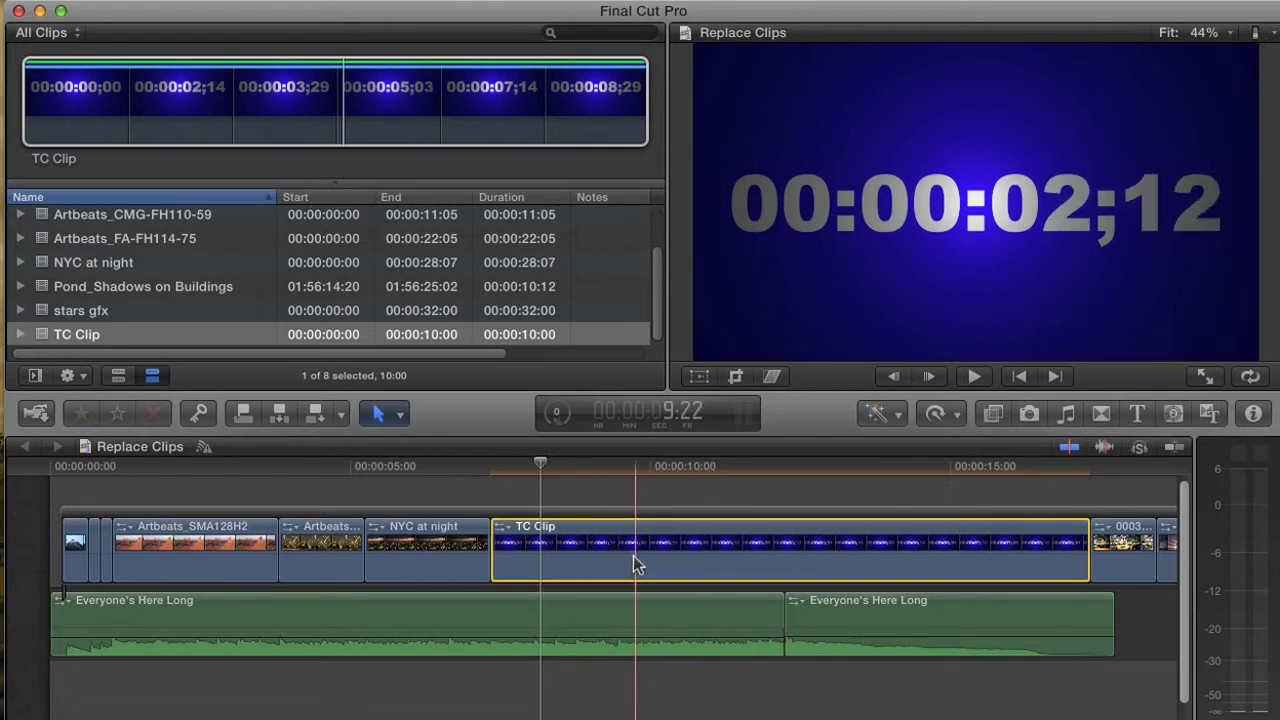
pyautogui.press('super+minus')
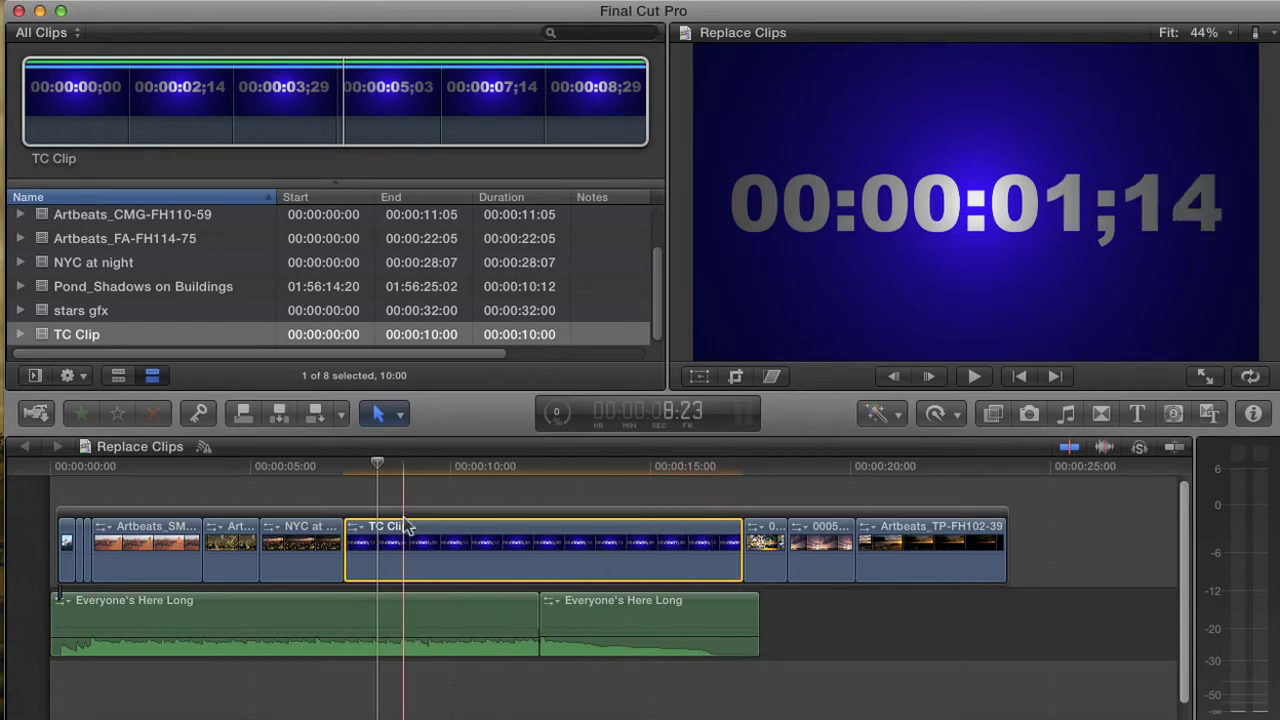
pyautogui.press('super+z')
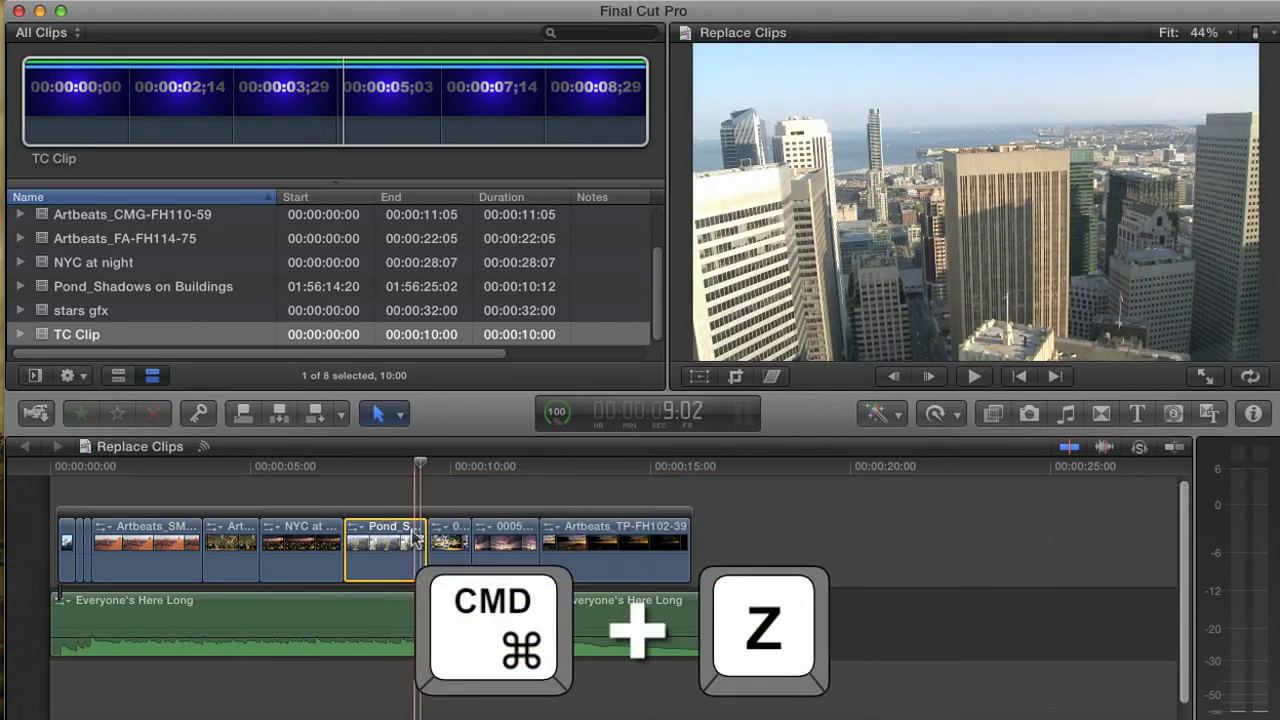
pyautogui.click(380, 465)
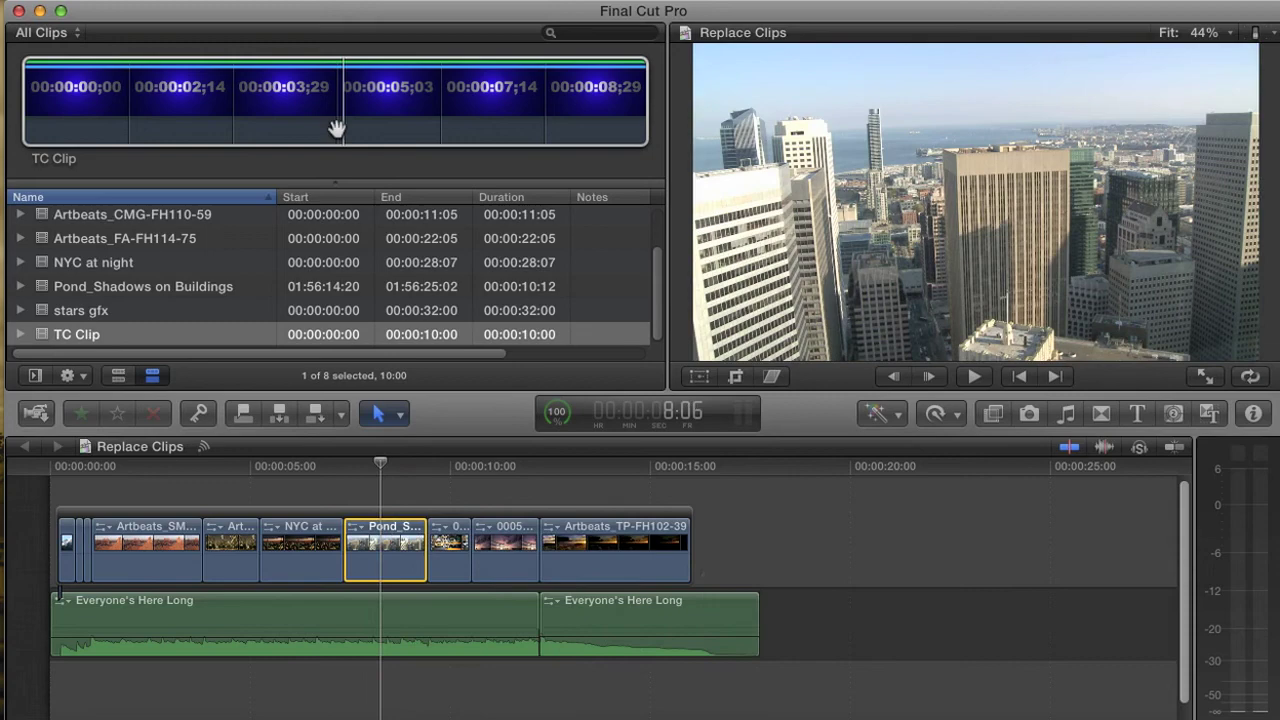
# Drop TC Clip onto Pond_Shadows with Replace from Start, then zoom the timeline in
pyautogui.moveTo(336, 128); pyautogui.dragTo(387, 543)
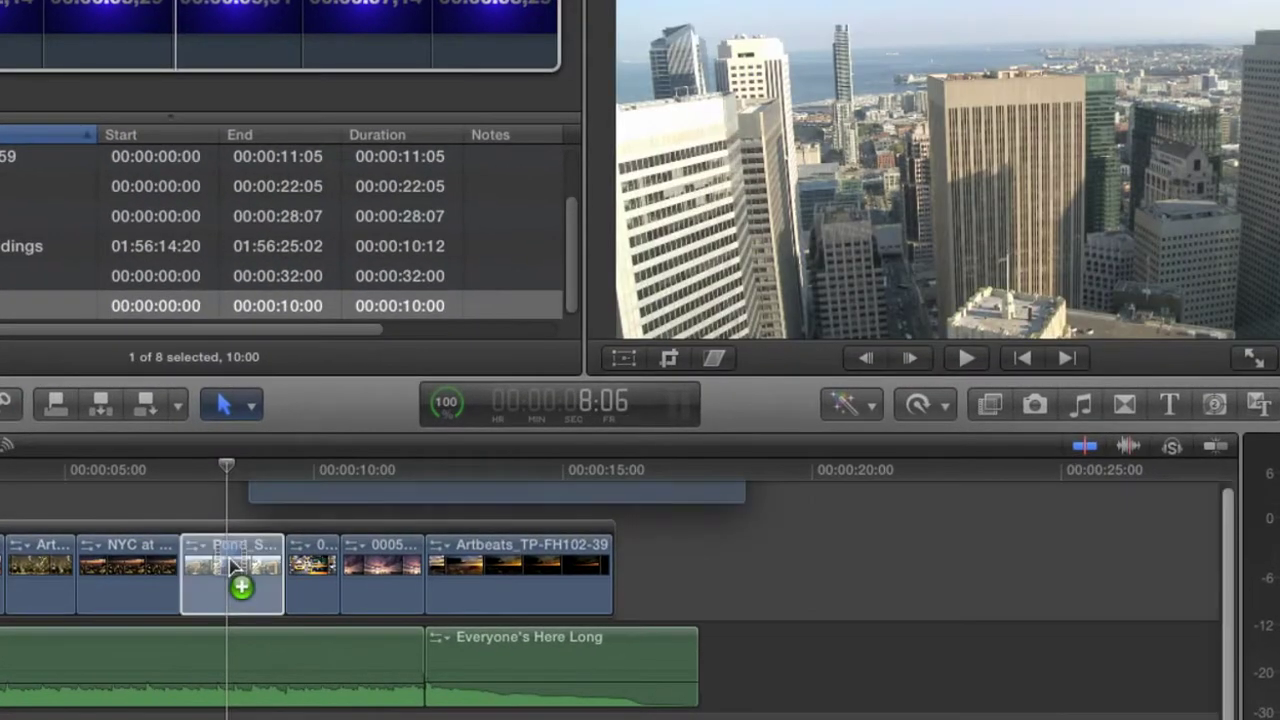
pyautogui.moveTo(230, 565); pyautogui.dragTo(230, 568)
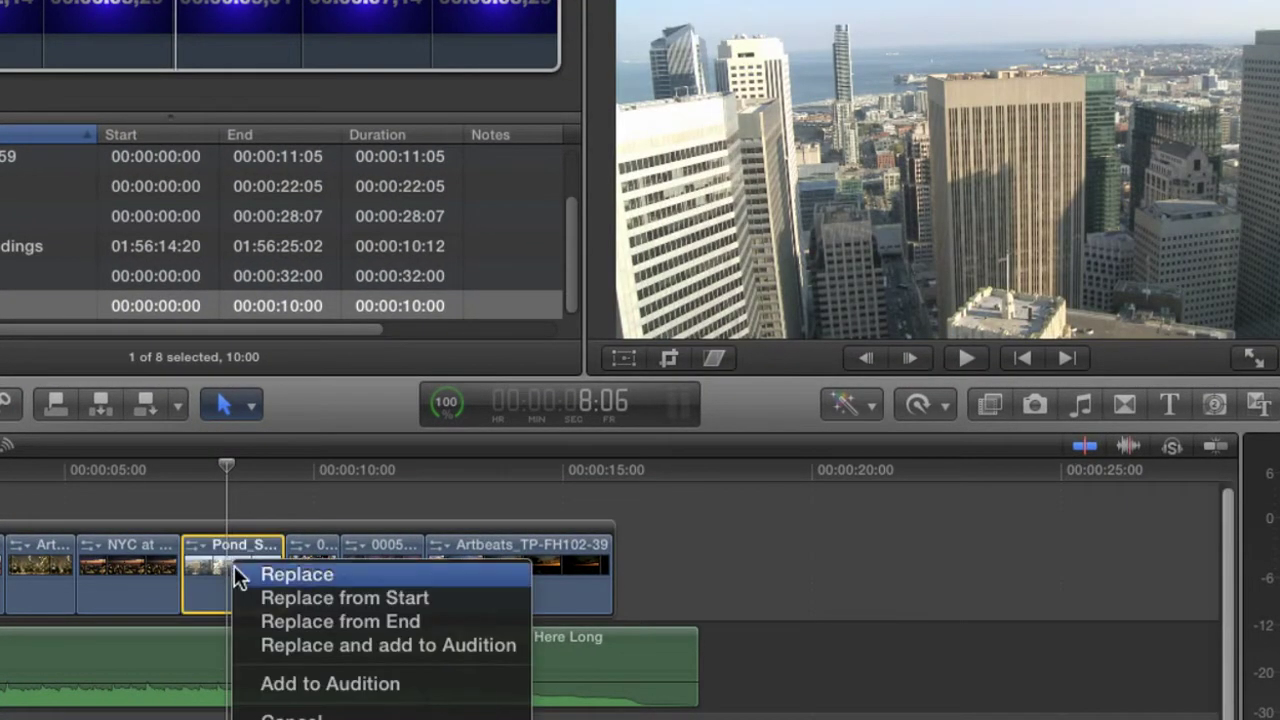
pyautogui.click(279, 597)
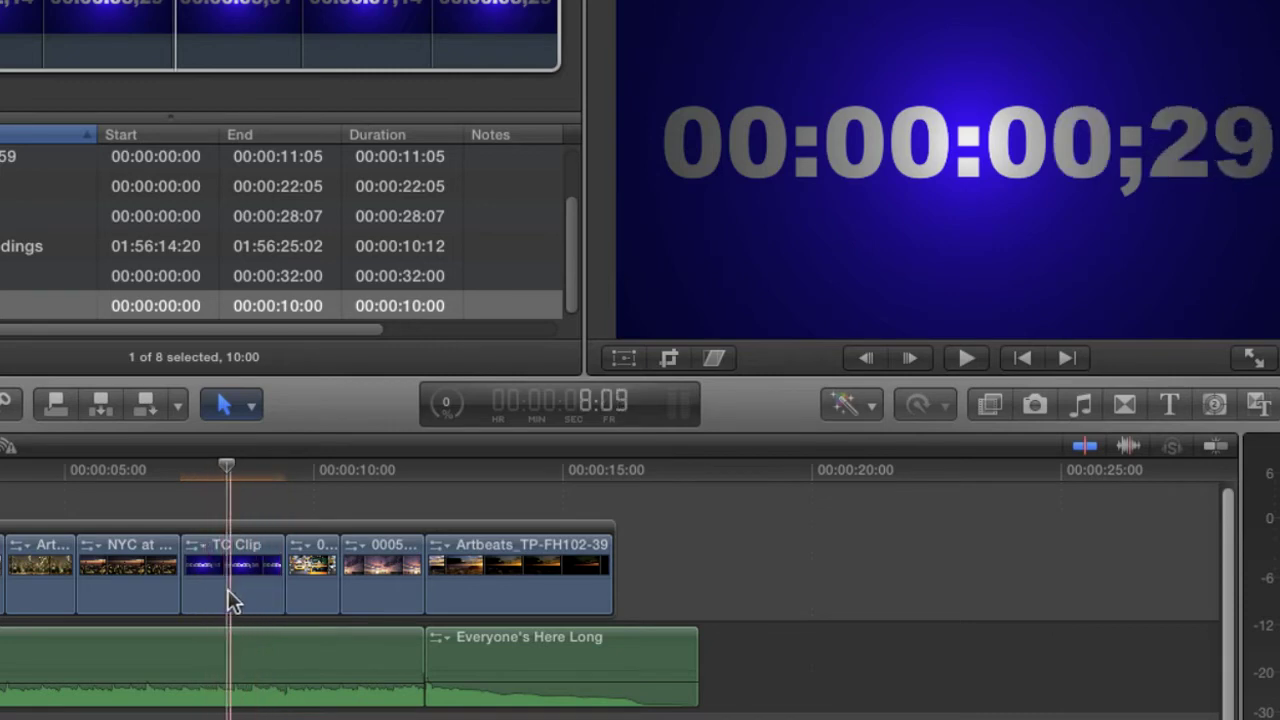
pyautogui.press('super+equal')
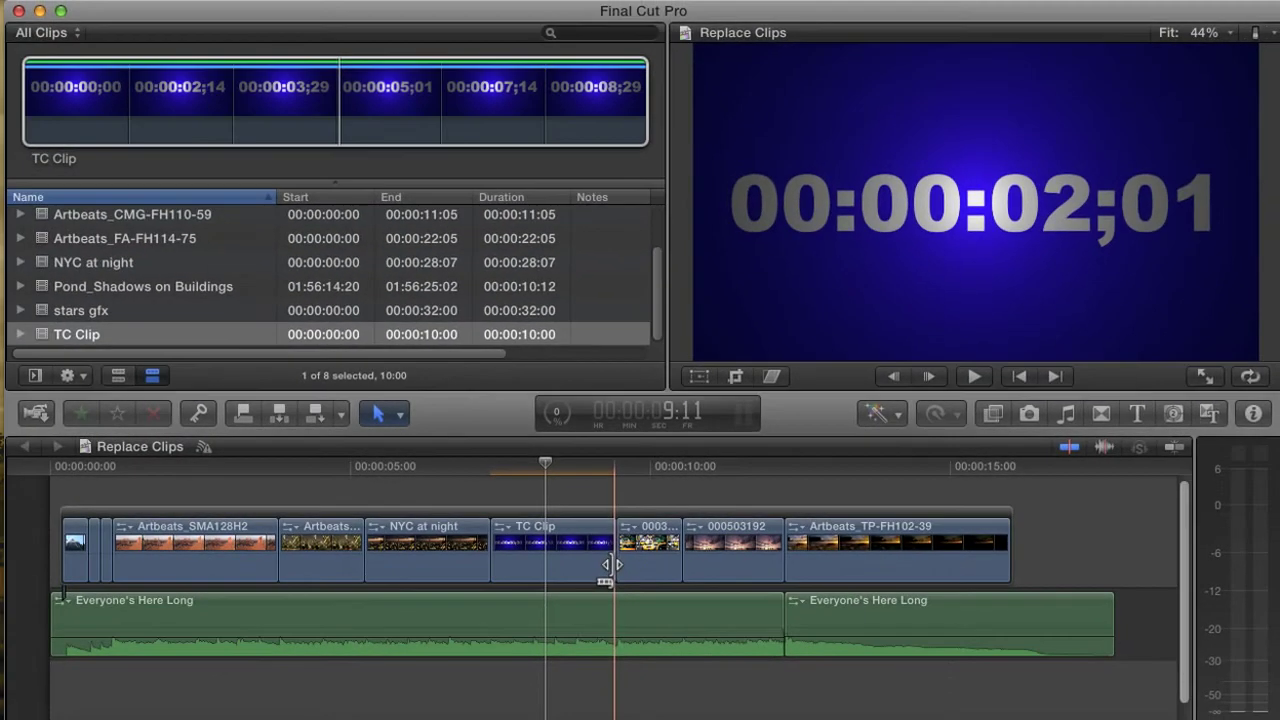
# Undo, then replace Pond_Shadows via Replace from End and park the playhead inside TC Clip
pyautogui.press('super+z')
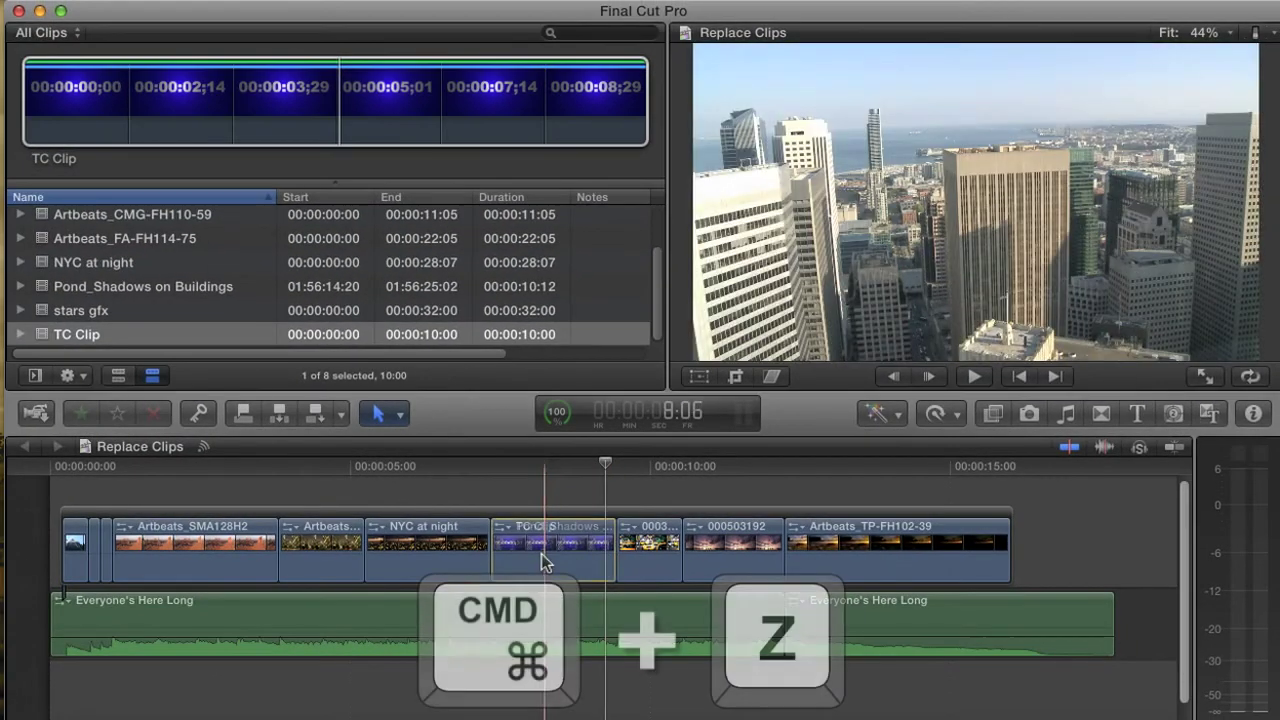
pyautogui.moveTo(355, 125)
pyautogui.mouseDown()
pyautogui.moveTo(351, 109)
pyautogui.moveTo(352, 135)
pyautogui.mouseUp()
pyautogui.moveTo(537, 445); pyautogui.dragTo(559, 560)
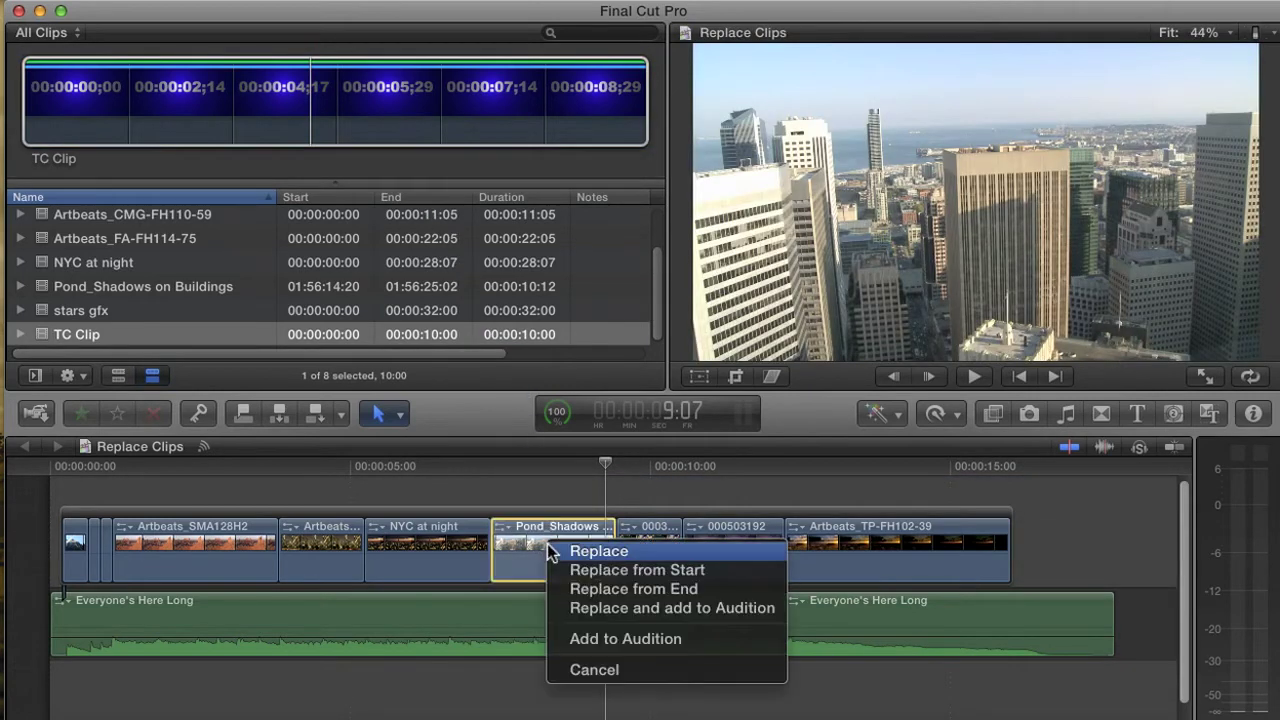
pyautogui.click(568, 592)
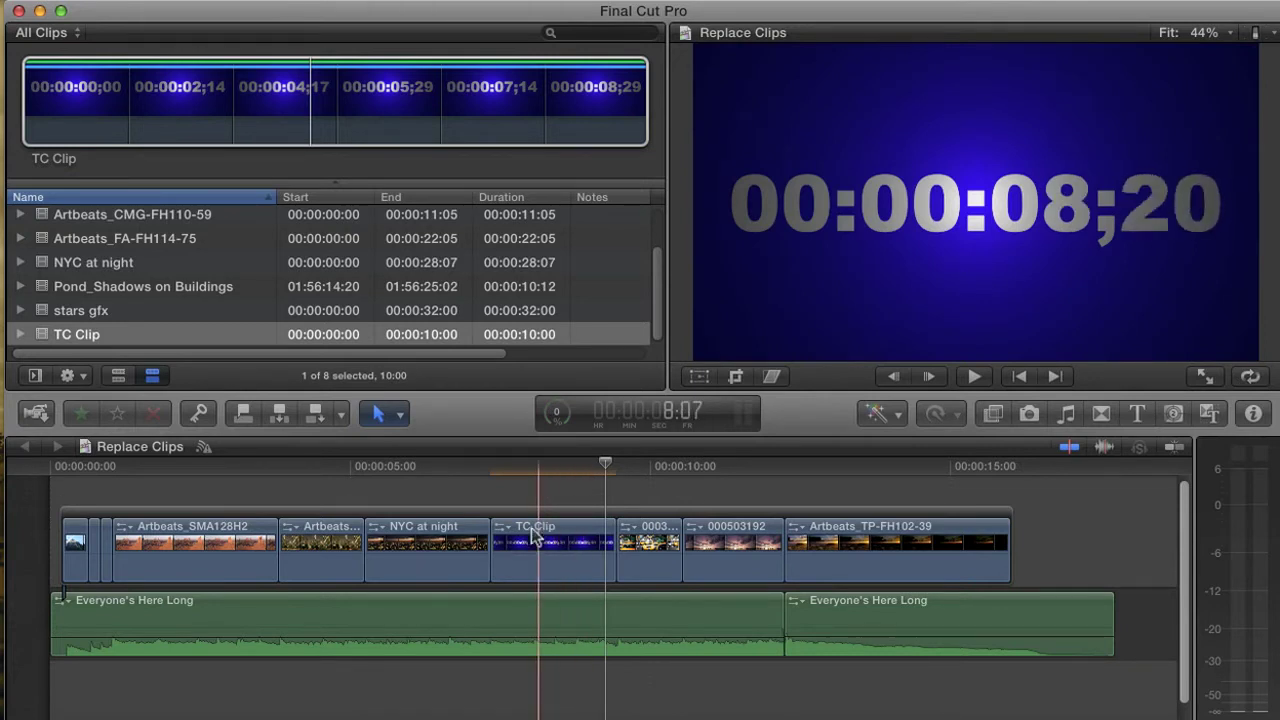
pyautogui.click(568, 545)
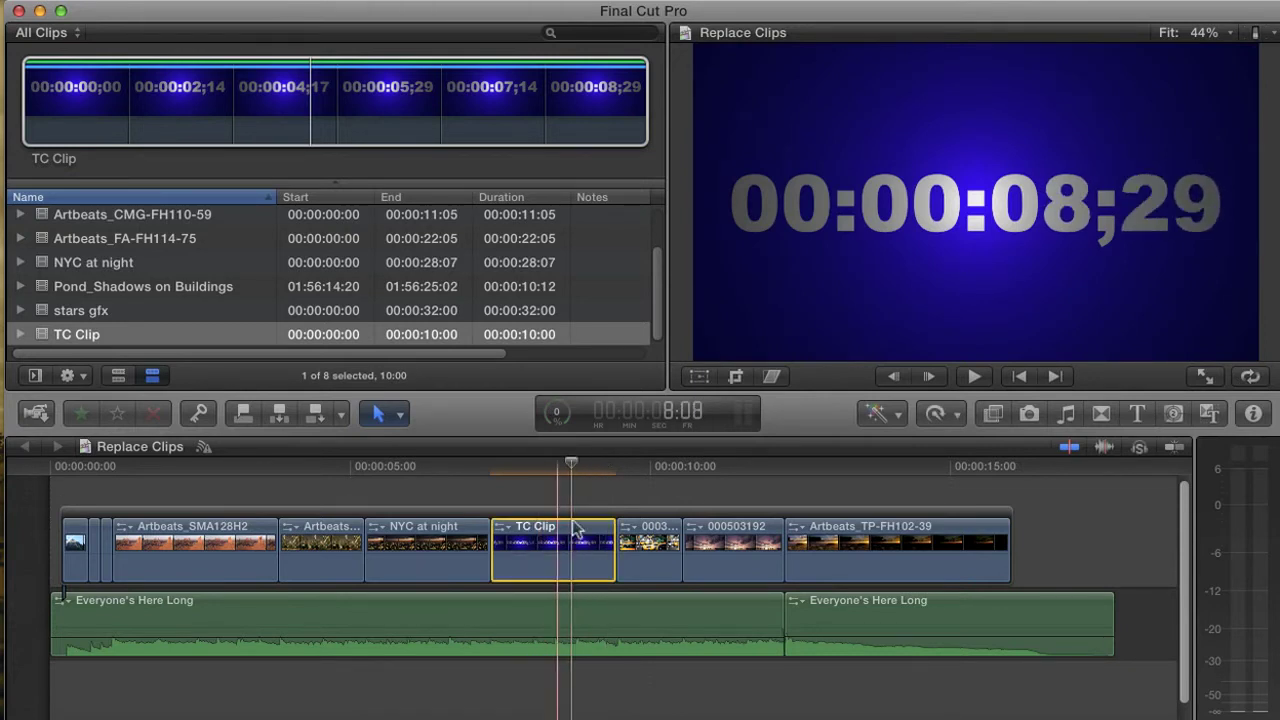
pyautogui.moveTo(570, 463); pyautogui.dragTo(532, 488)
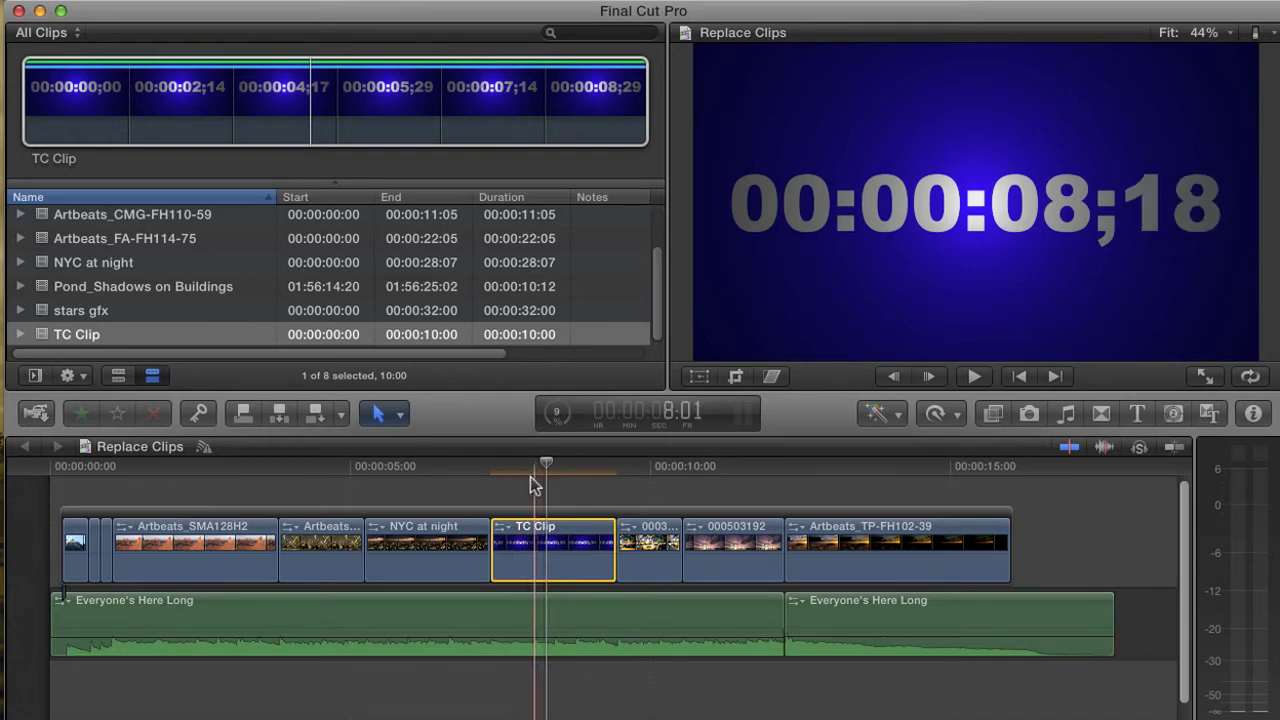
# Undo the Replace from End and select TC Clip in the browser
pyautogui.press('super+z')
pyautogui.click(533, 483)
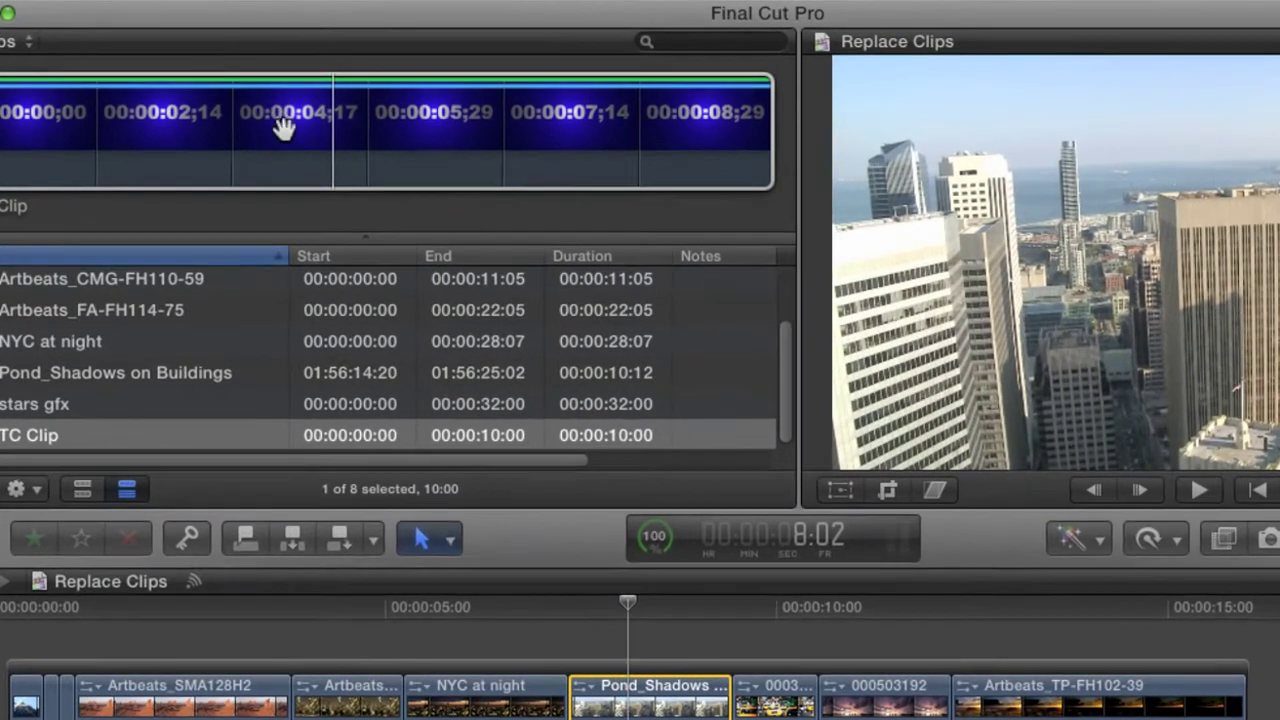
pyautogui.click(258, 124)
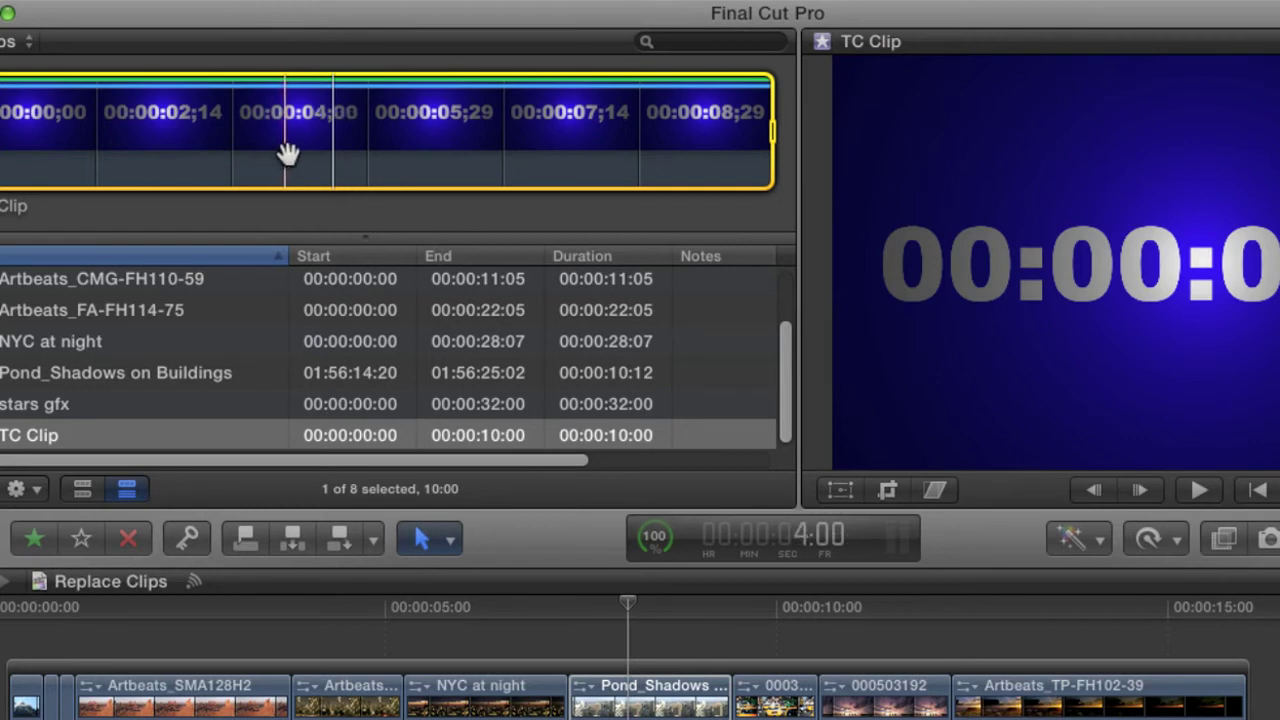
# Mark a 1:20 range in TC Clip from about 3;29 to 5;20 and Replace Pond_Shadows with it
pyautogui.press('i')
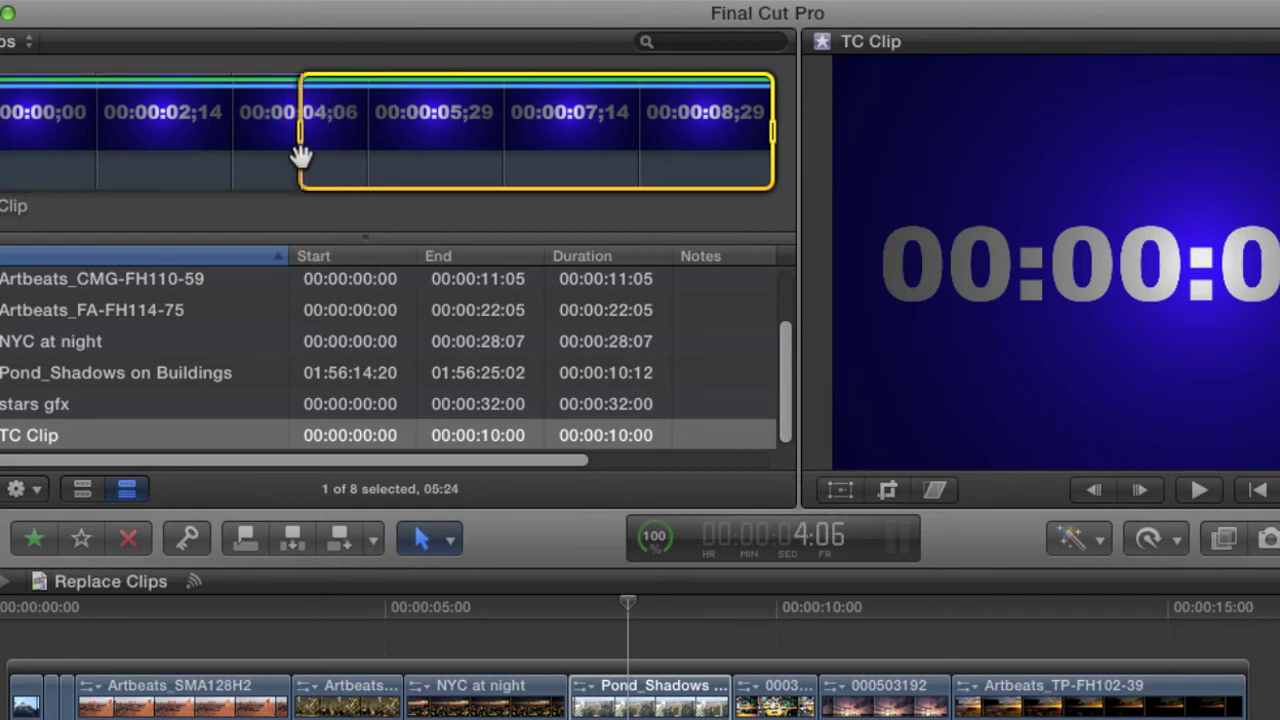
pyautogui.press('i')
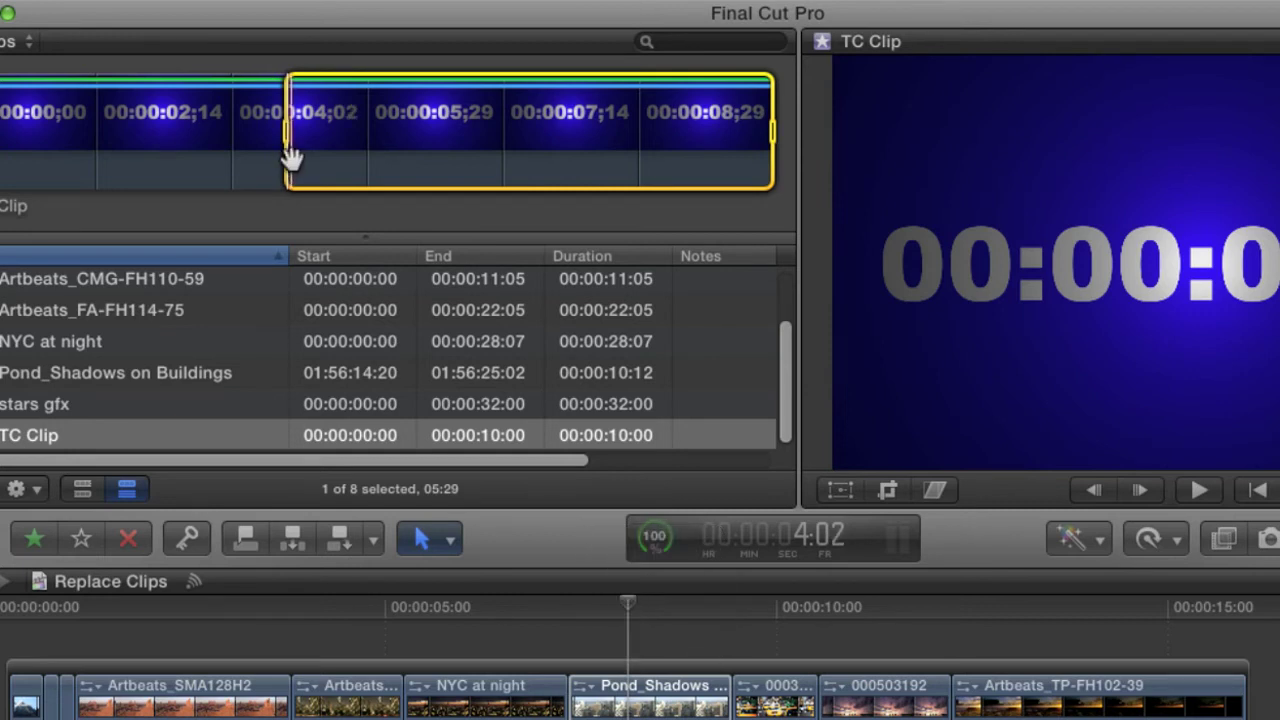
pyautogui.press('space')
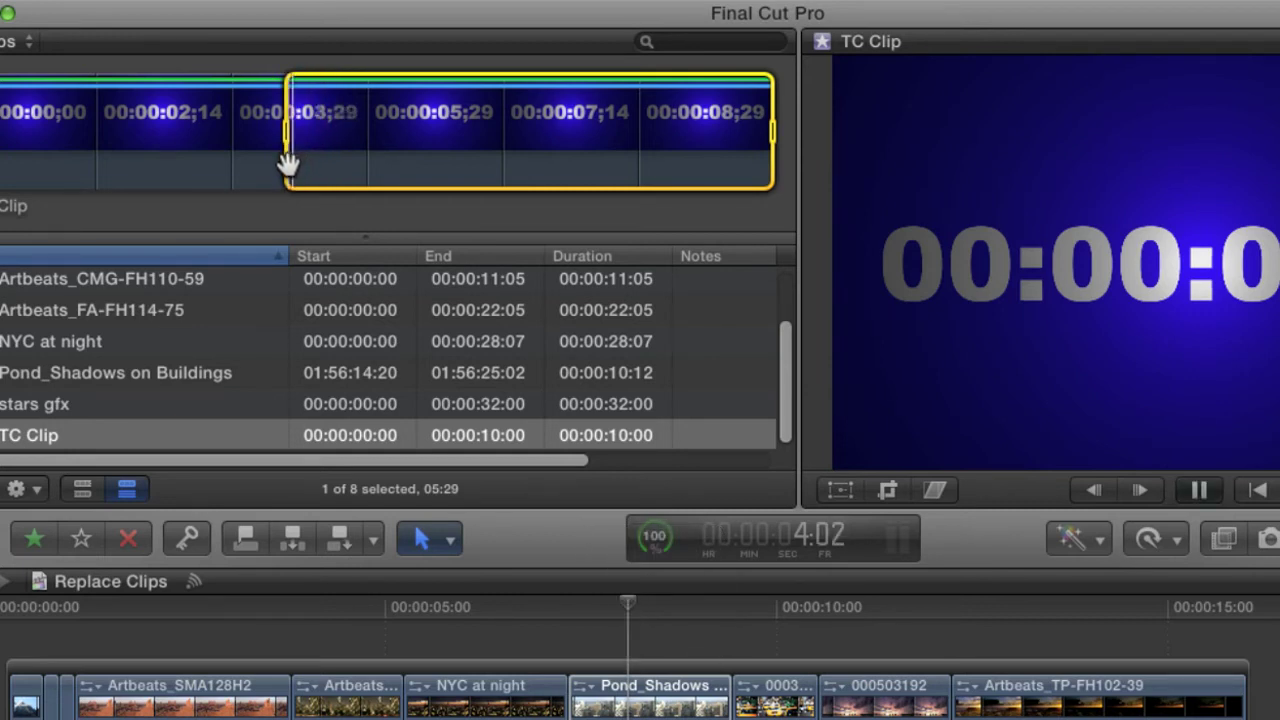
pyautogui.press('space')
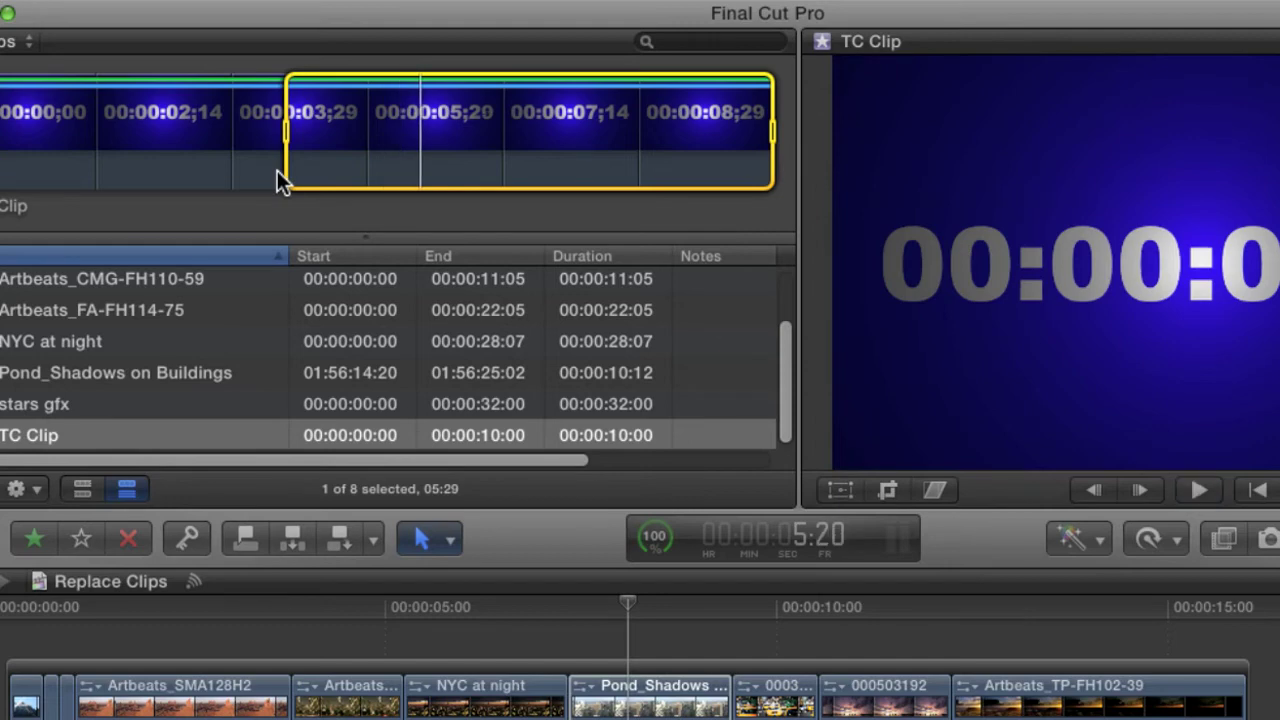
pyautogui.press('o')
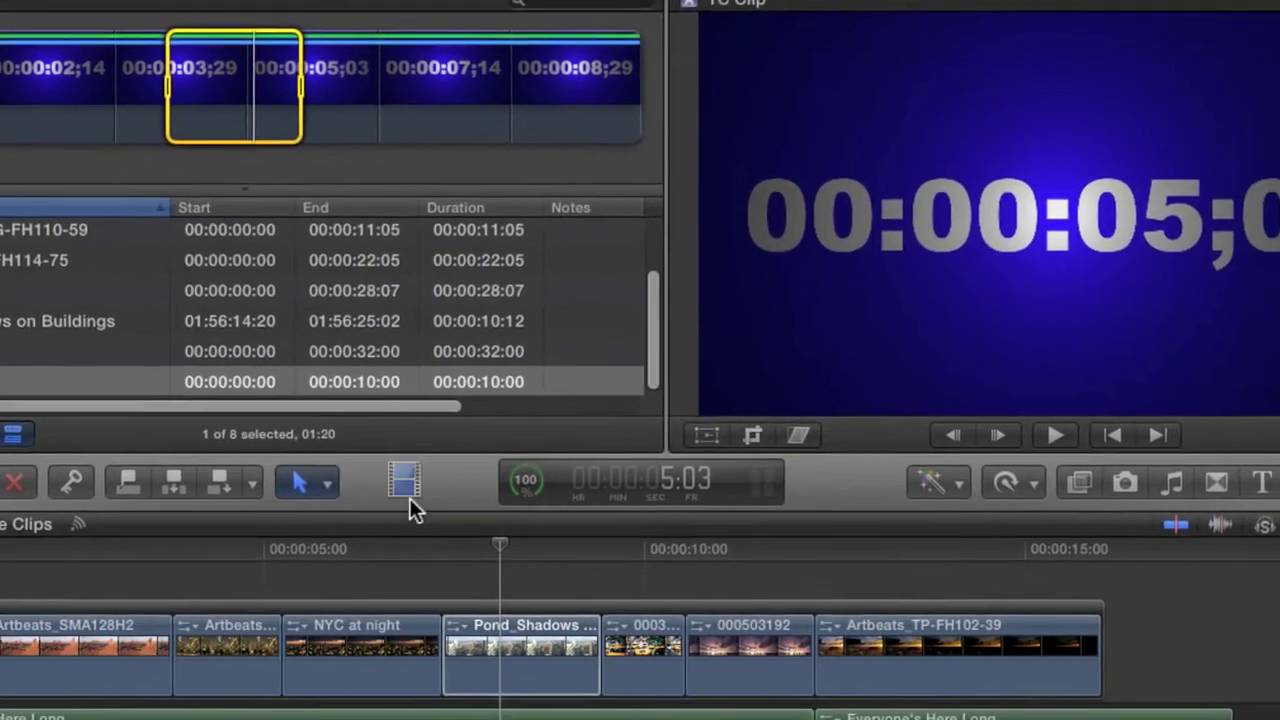
pyautogui.moveTo(415, 510); pyautogui.dragTo(501, 640)
pyautogui.click(522, 668)
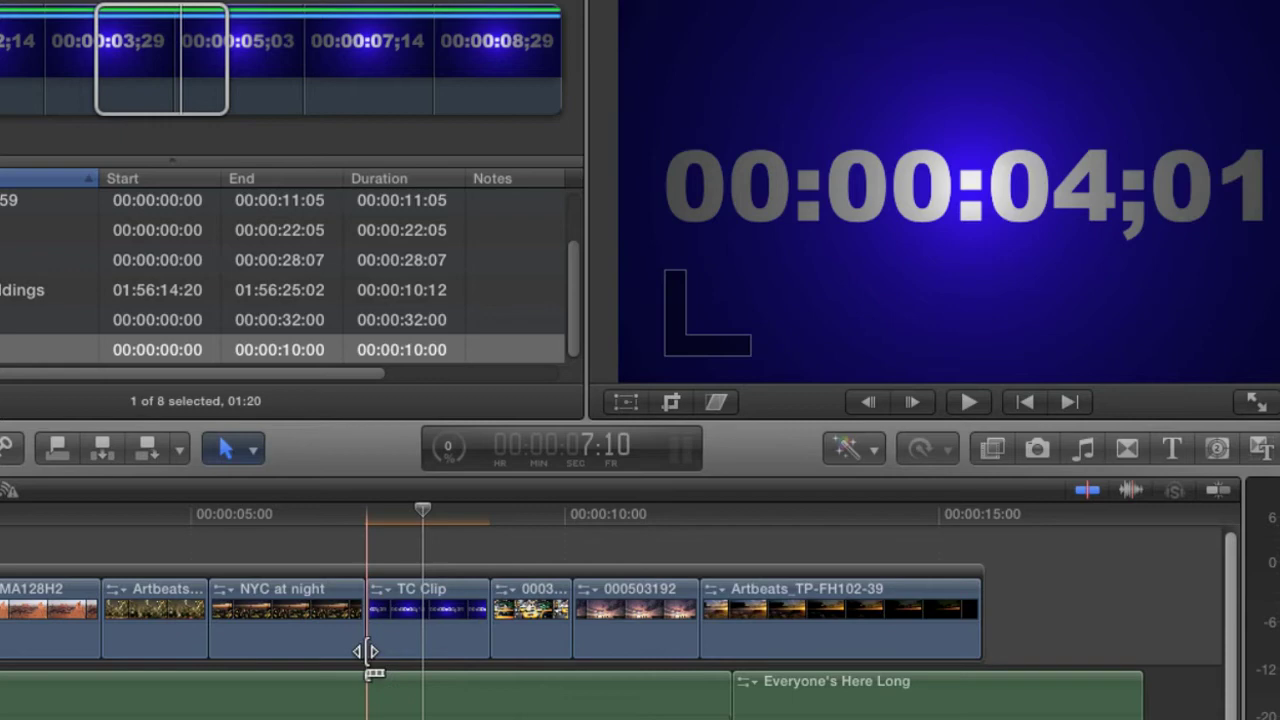
# Undo, then drop the marked TC Clip range on Pond_Shadows using Replace from Start
pyautogui.press('super+z')
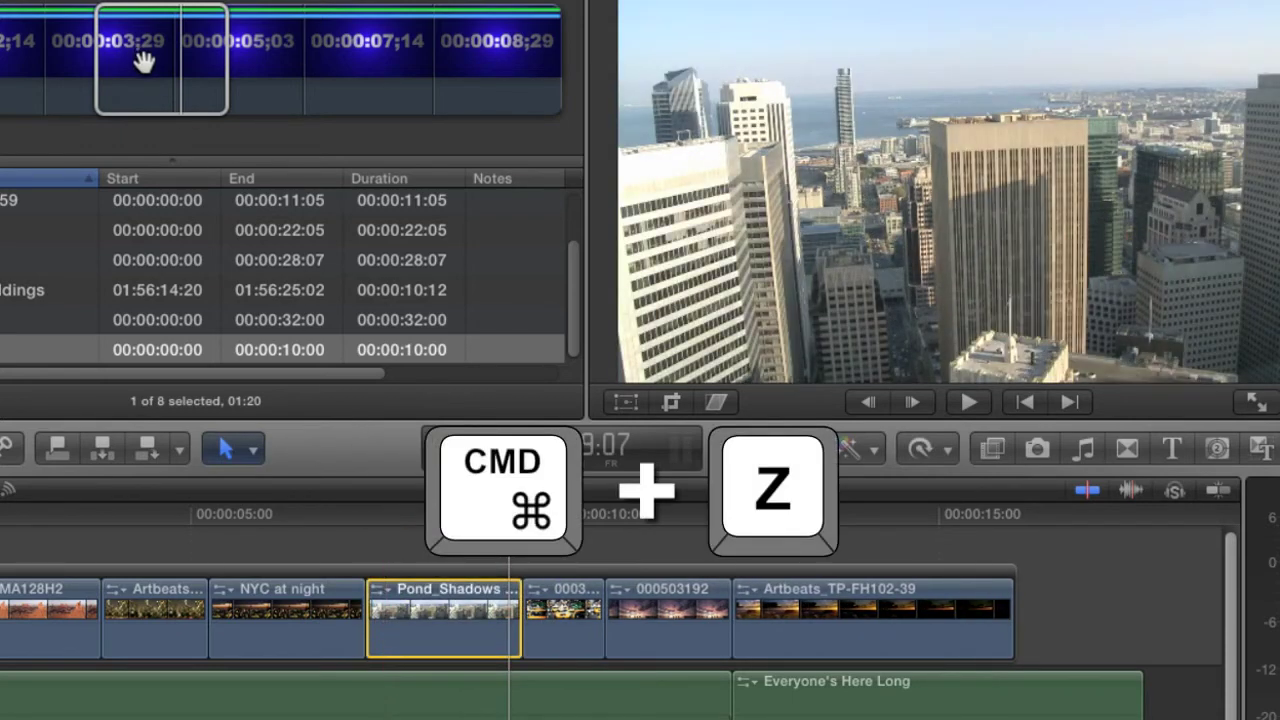
pyautogui.moveTo(143, 51); pyautogui.dragTo(408, 620)
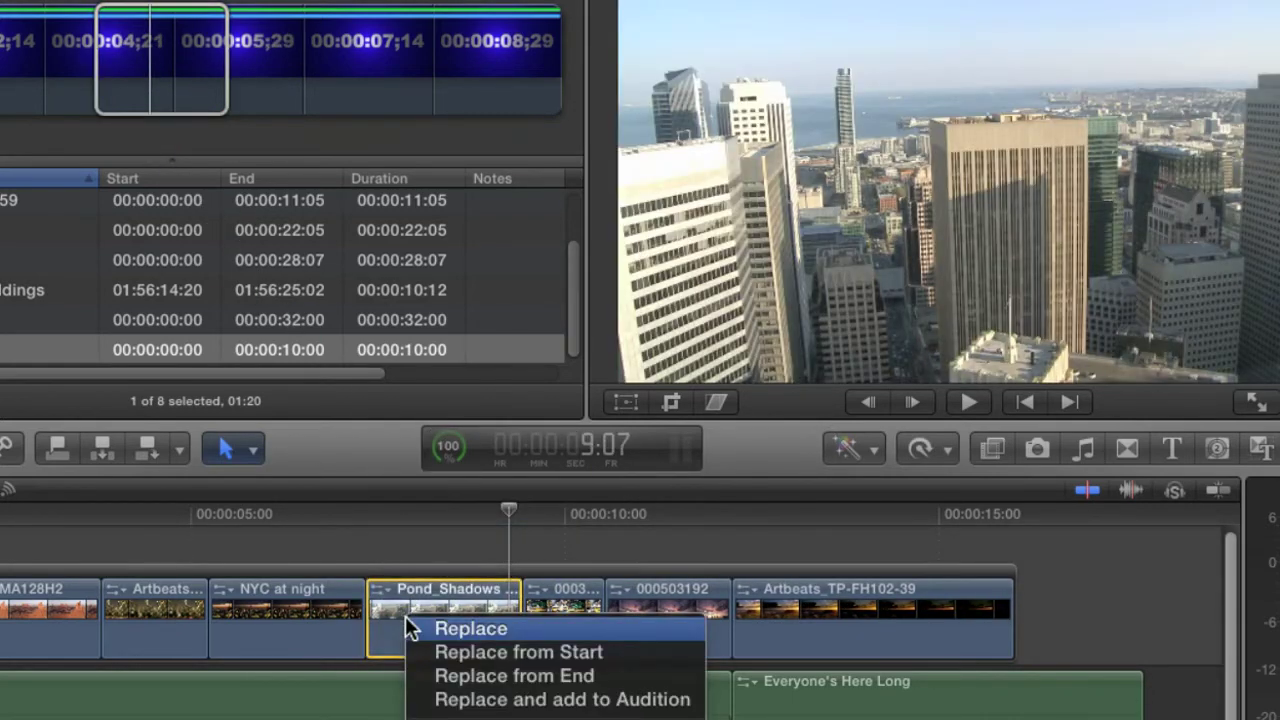
pyautogui.click(430, 653)
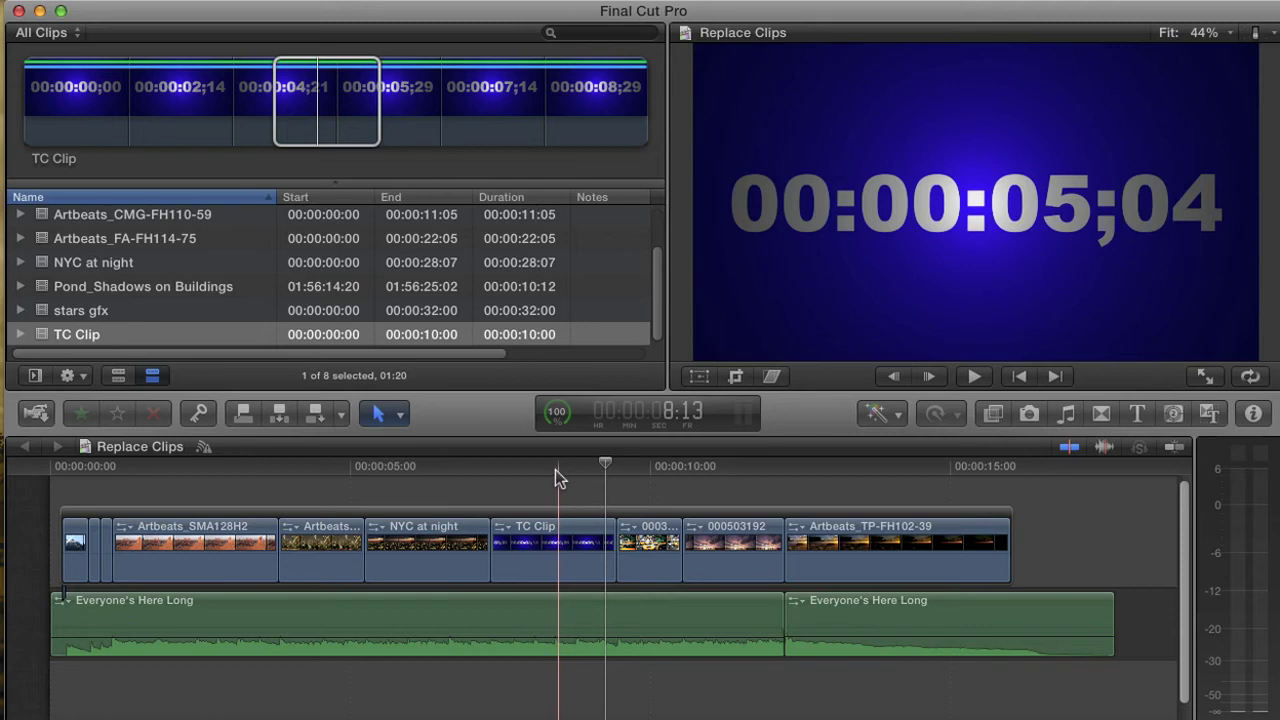
pyautogui.click(559, 467)
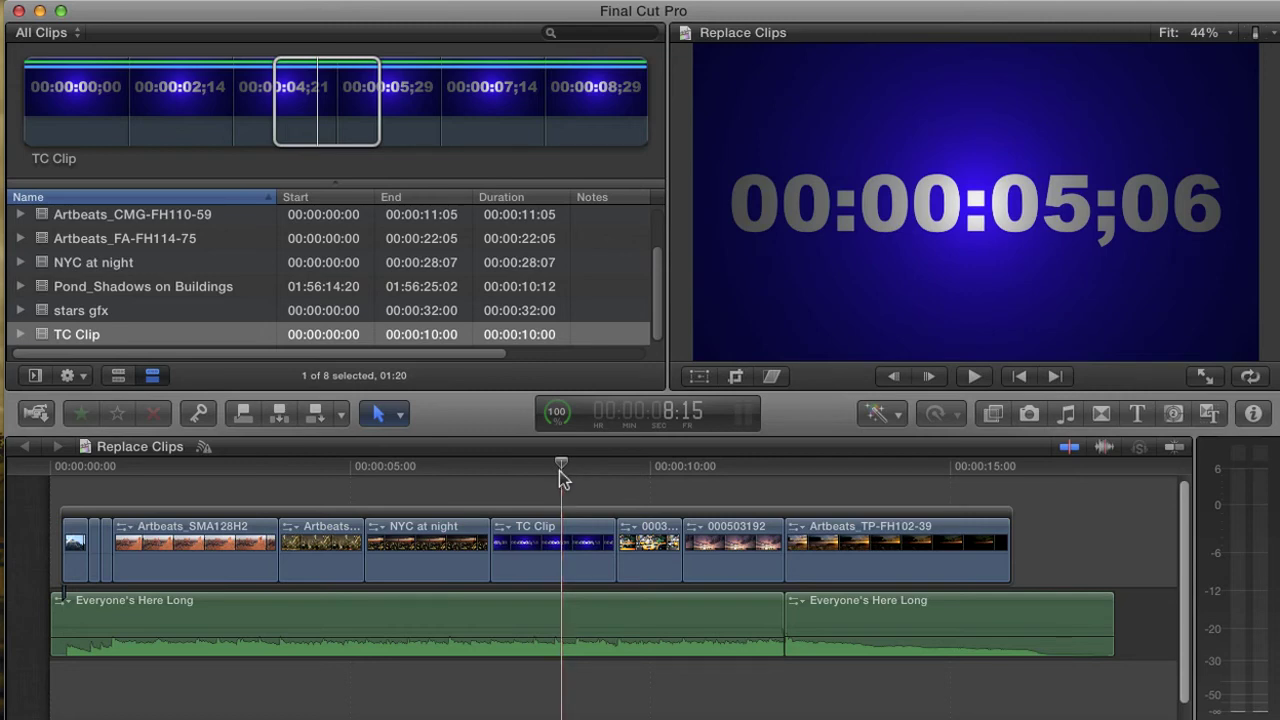
# Undo the replace-from-start edit, then swap Pond_Shadows for the full TC Clip using Replace and add to Audition
pyautogui.press('super+z')
pyautogui.click(115, 340)
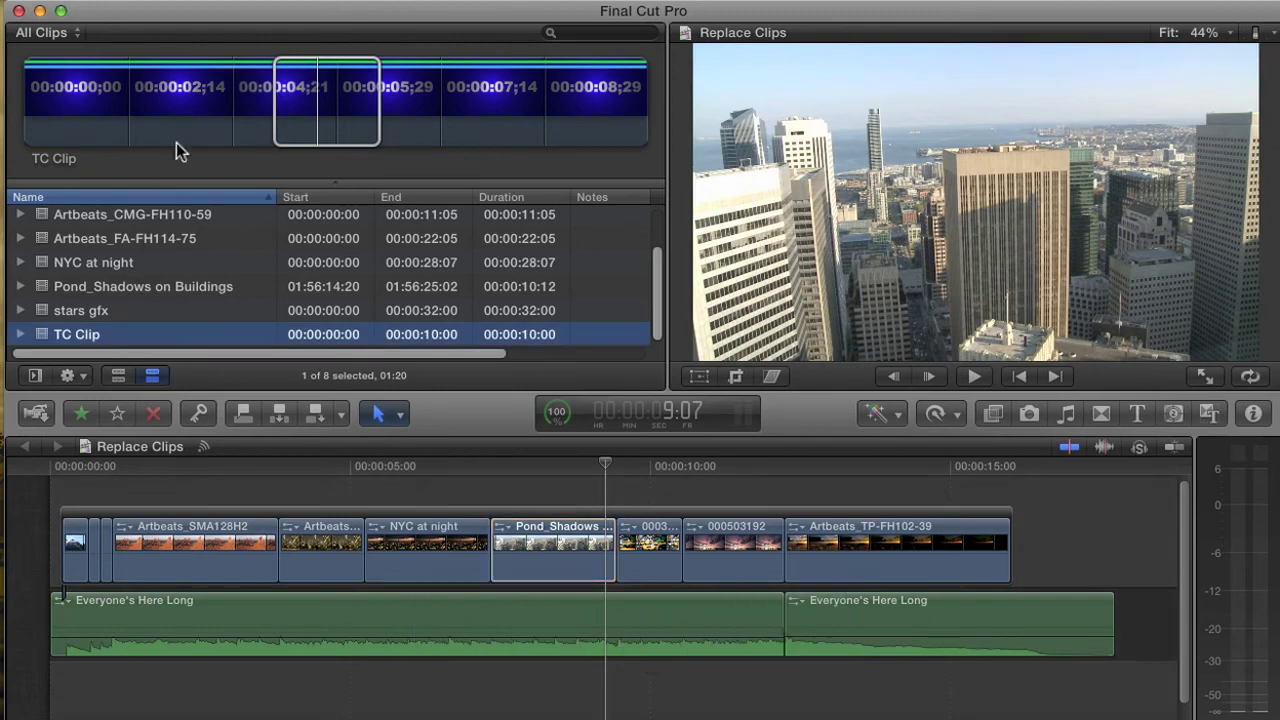
pyautogui.click(229, 114)
pyautogui.moveTo(237, 100); pyautogui.dragTo(523, 549)
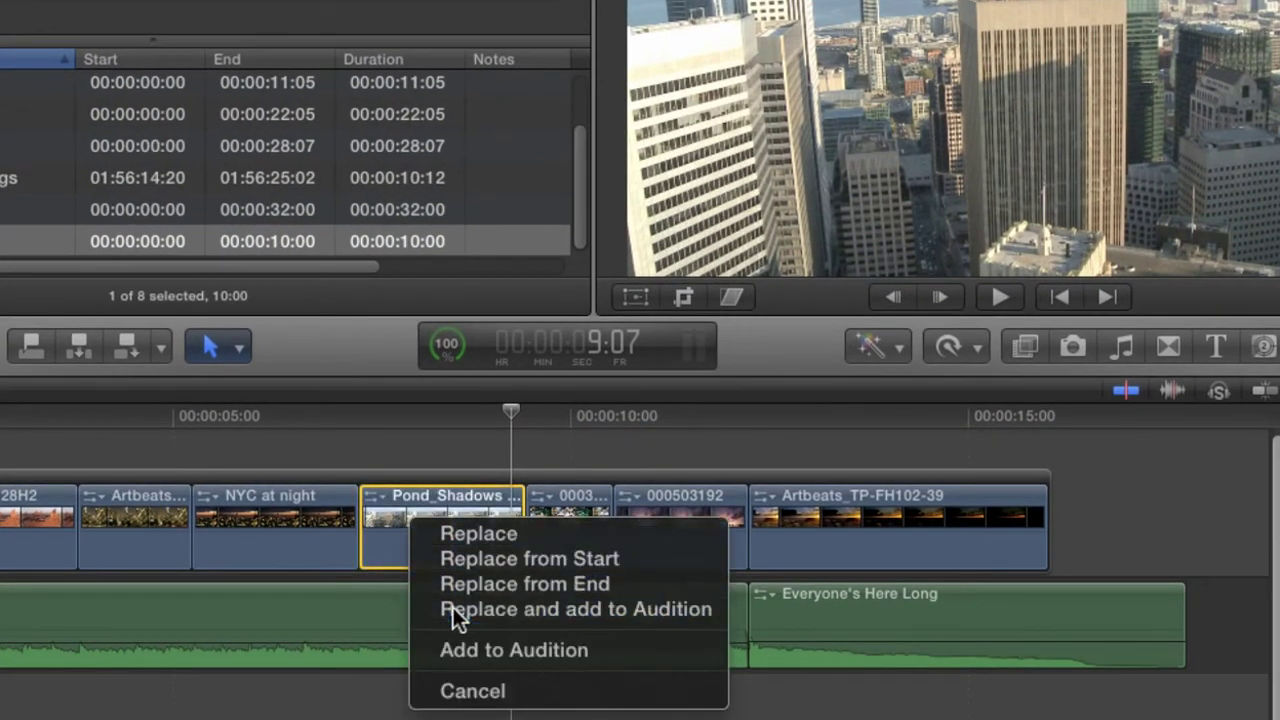
pyautogui.click(453, 607)
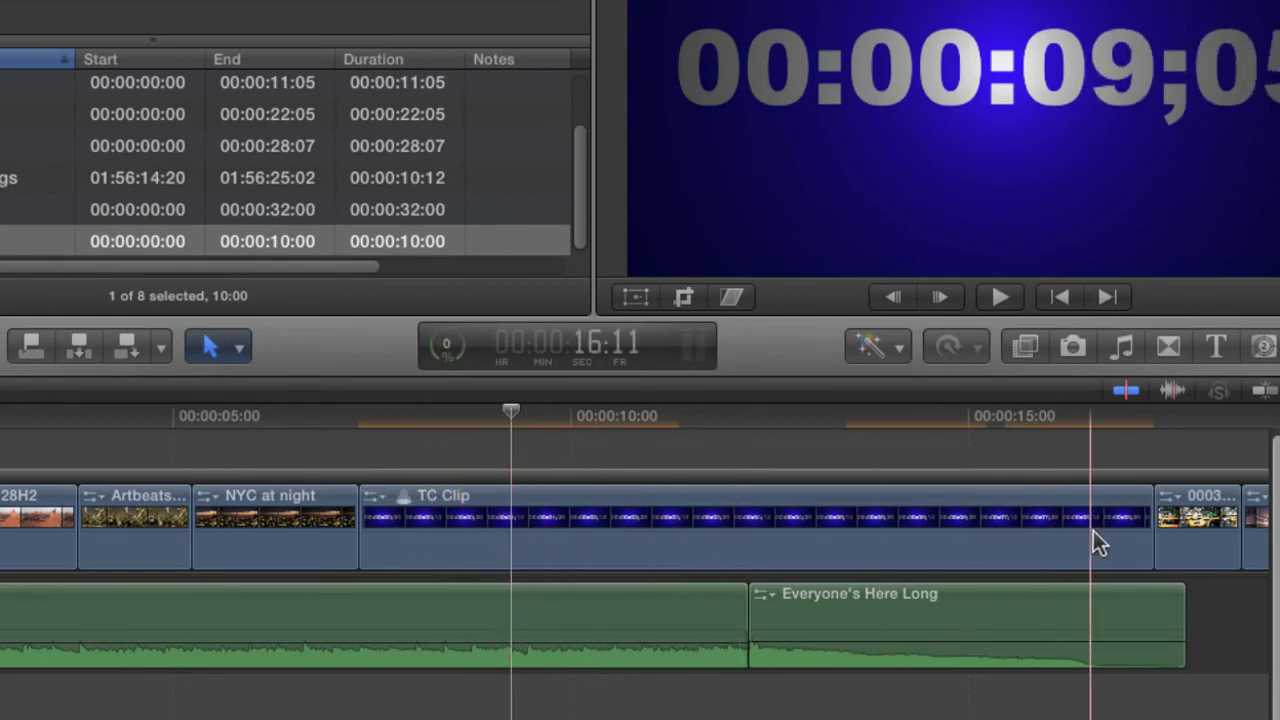
pyautogui.press('super+minus')
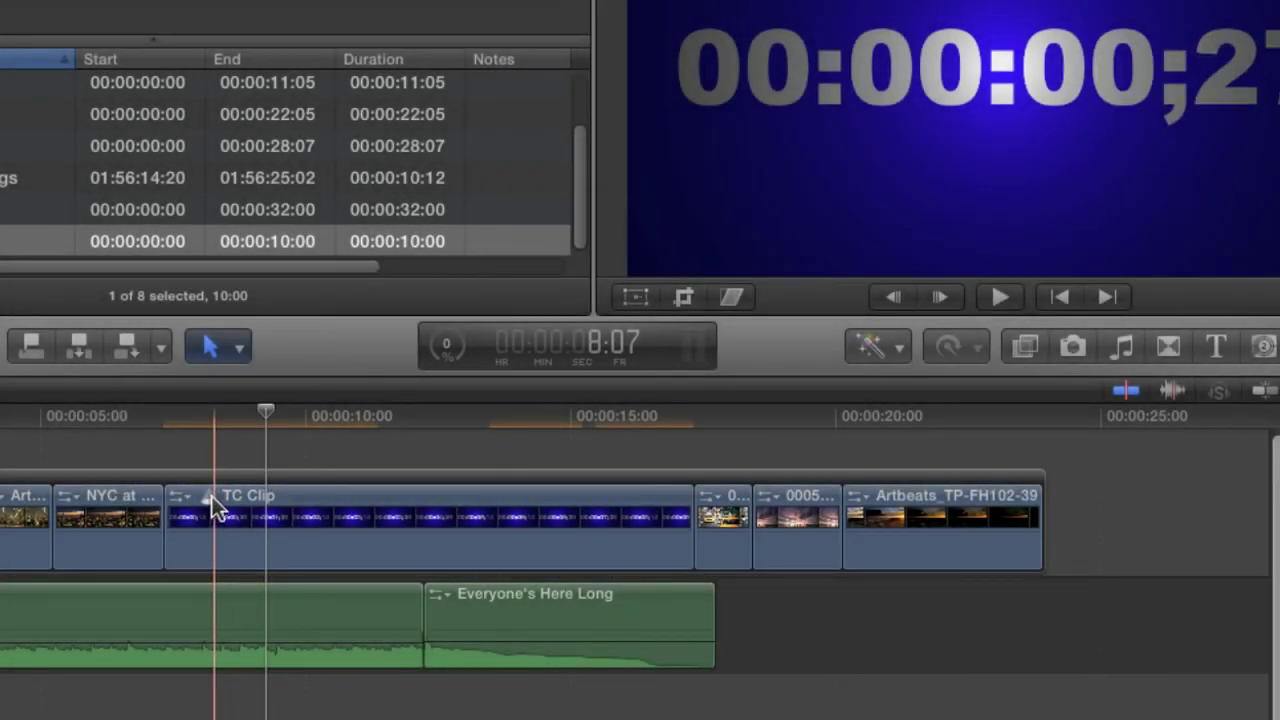
# Compare the Pond_Shadows and TC Clip audition picks, closing the audition with TC Clip still active
pyautogui.click(208, 498)
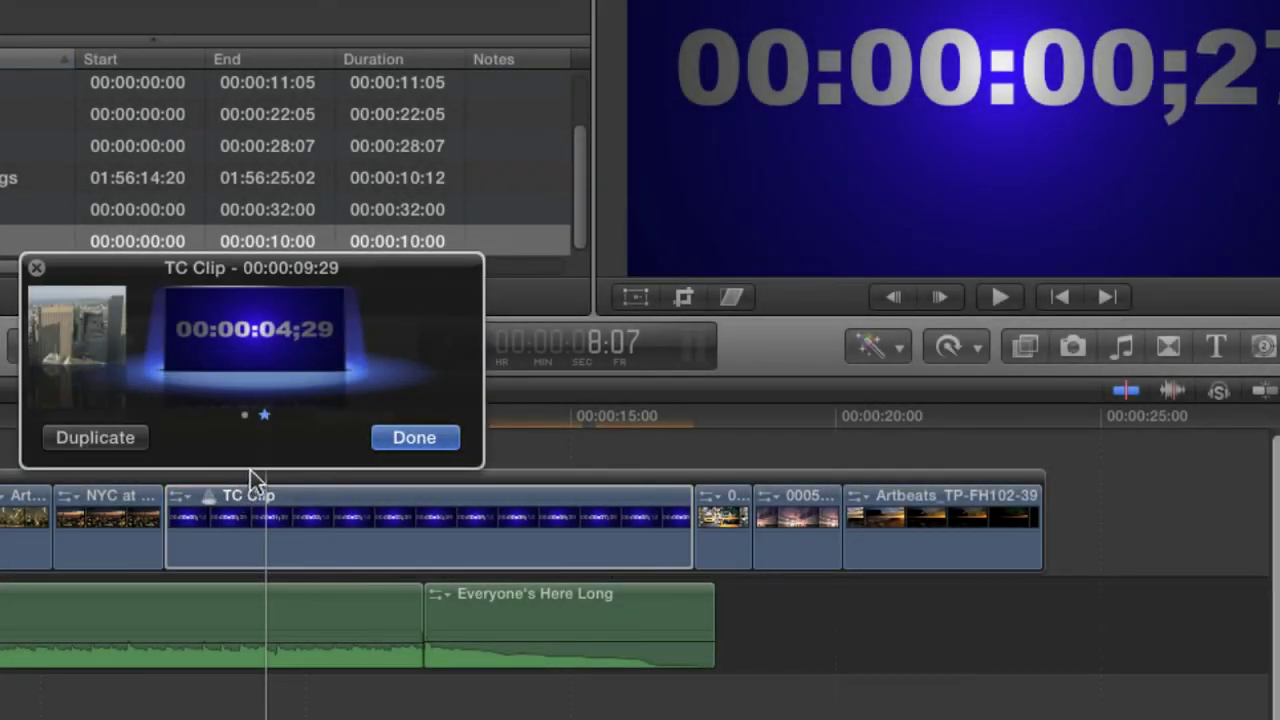
pyautogui.click(83, 350)
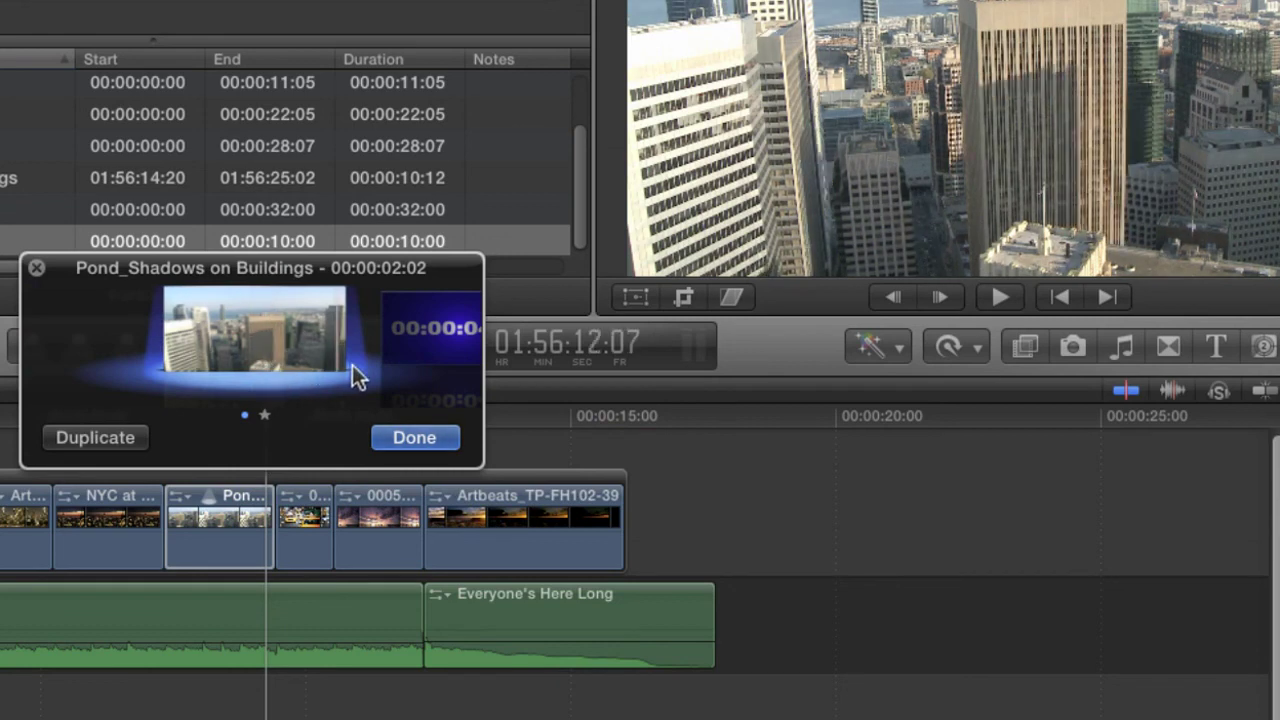
pyautogui.press('Right')
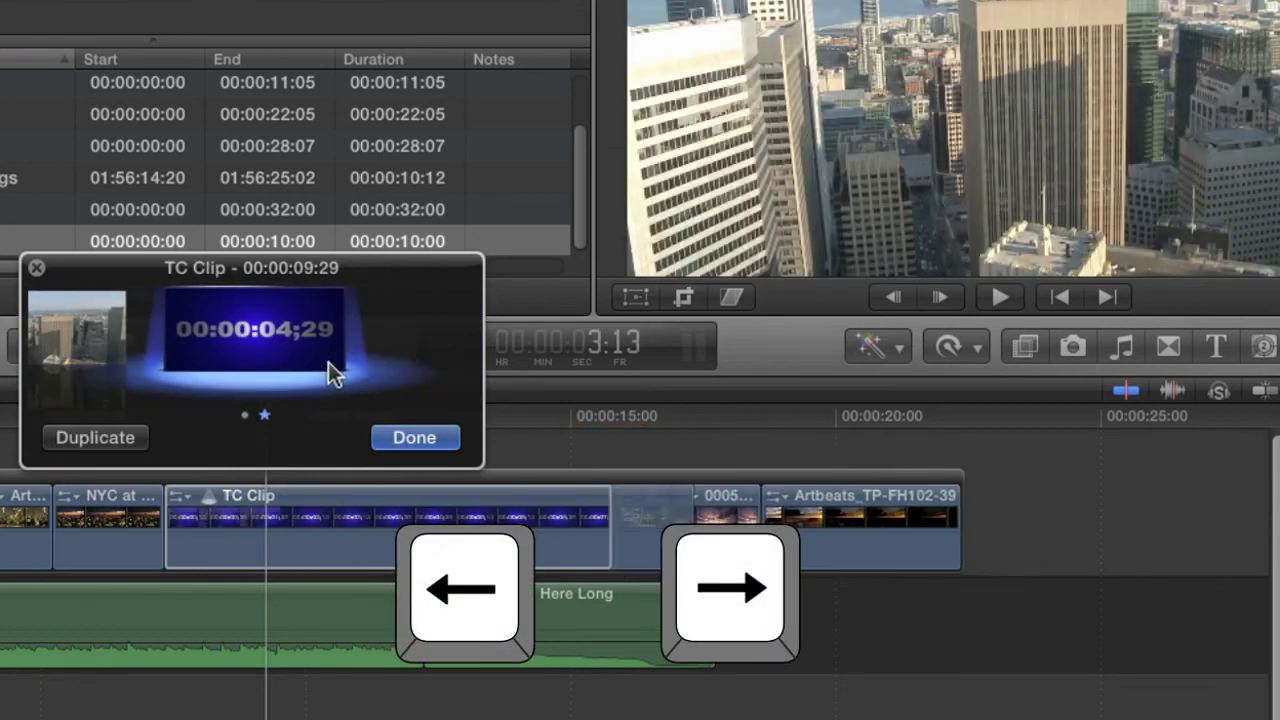
pyautogui.press('Left')
pyautogui.press('Right')
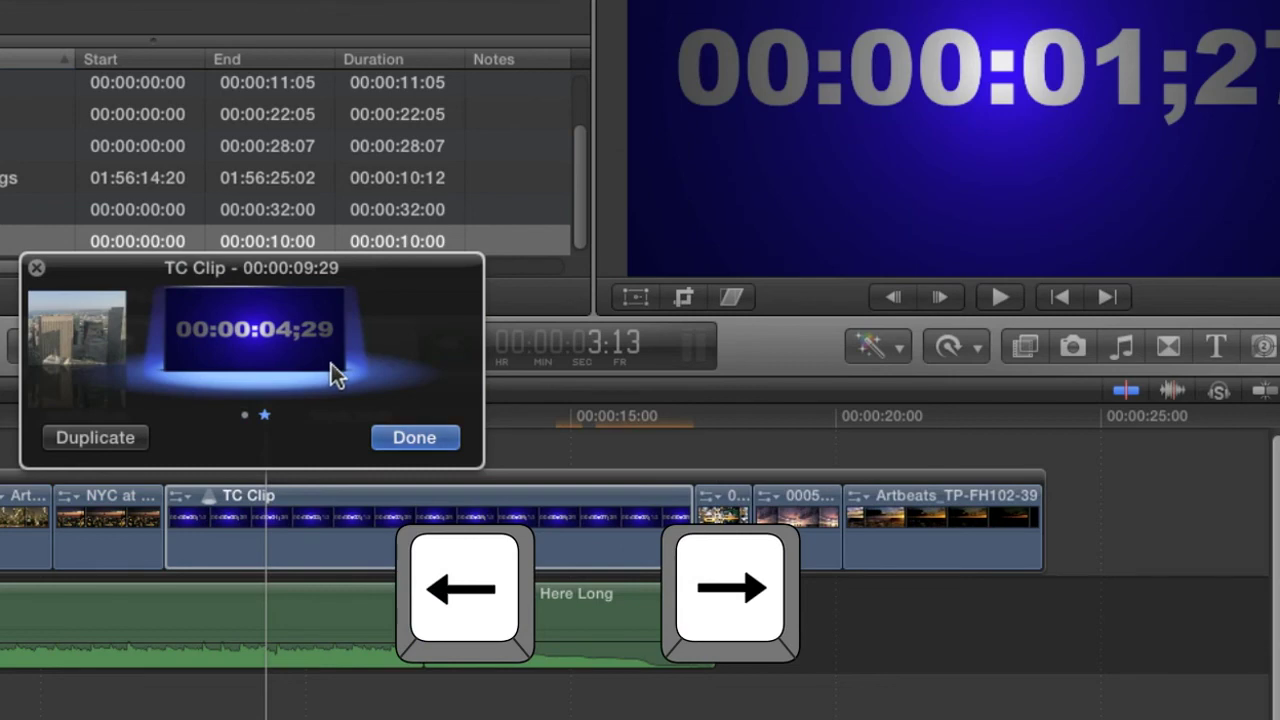
pyautogui.press('Left')
pyautogui.press('Right')
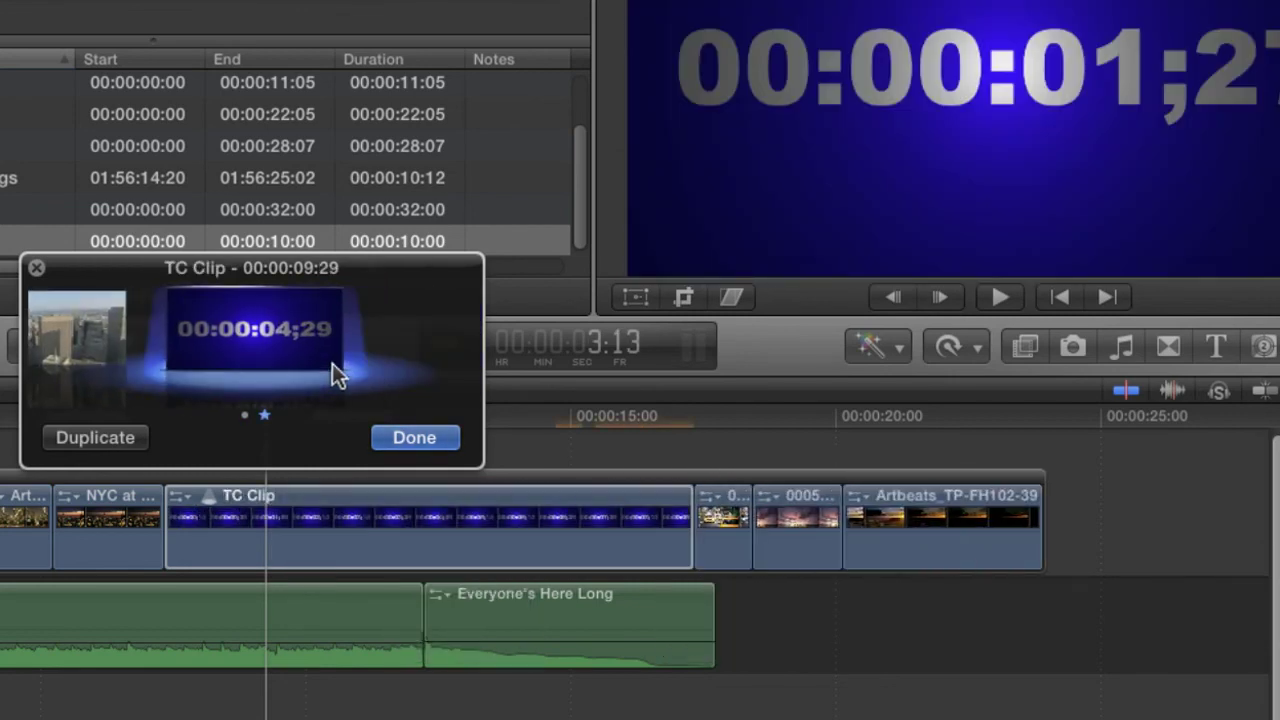
pyautogui.press('Return')
# Move the playhead back to about 8:26 and make Pond_Shadows on Buildings the active audition pick
pyautogui.moveTo(263, 418)
pyautogui.mouseDown()
pyautogui.moveTo(221, 416)
pyautogui.moveTo(274, 416)
pyautogui.moveTo(270, 431)
pyautogui.mouseUp()
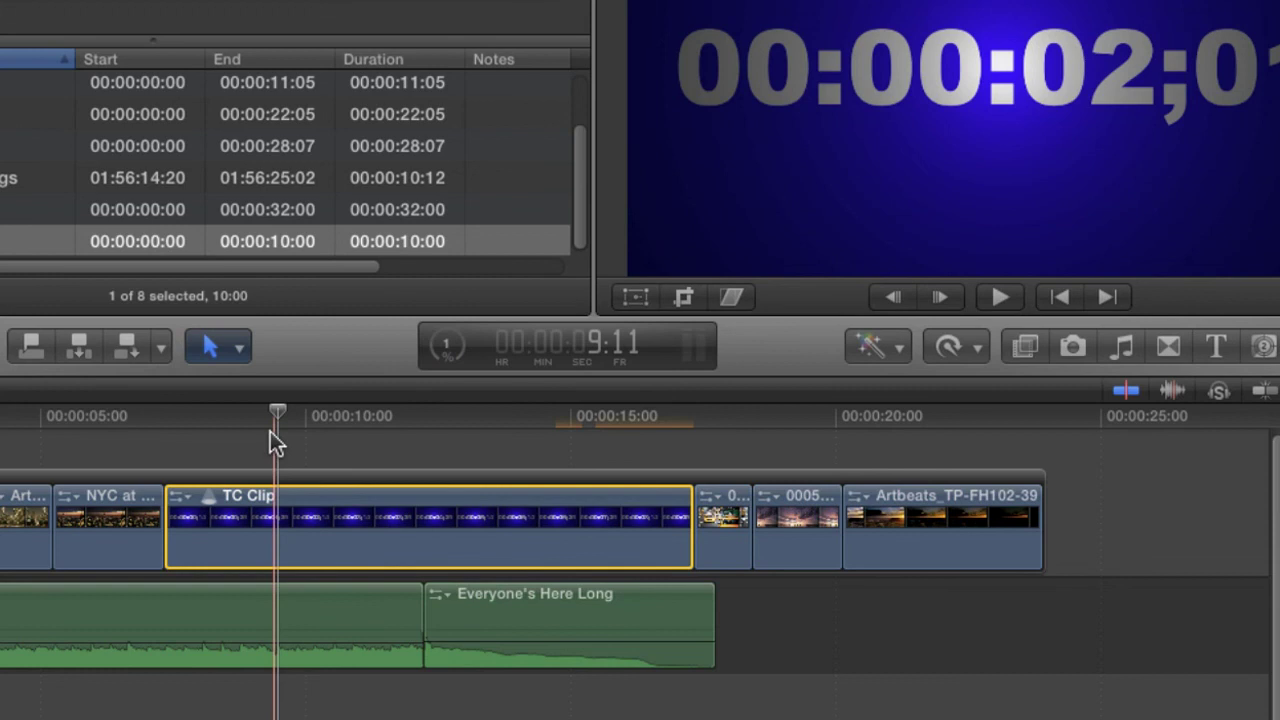
pyautogui.click(206, 492)
pyautogui.click(88, 358)
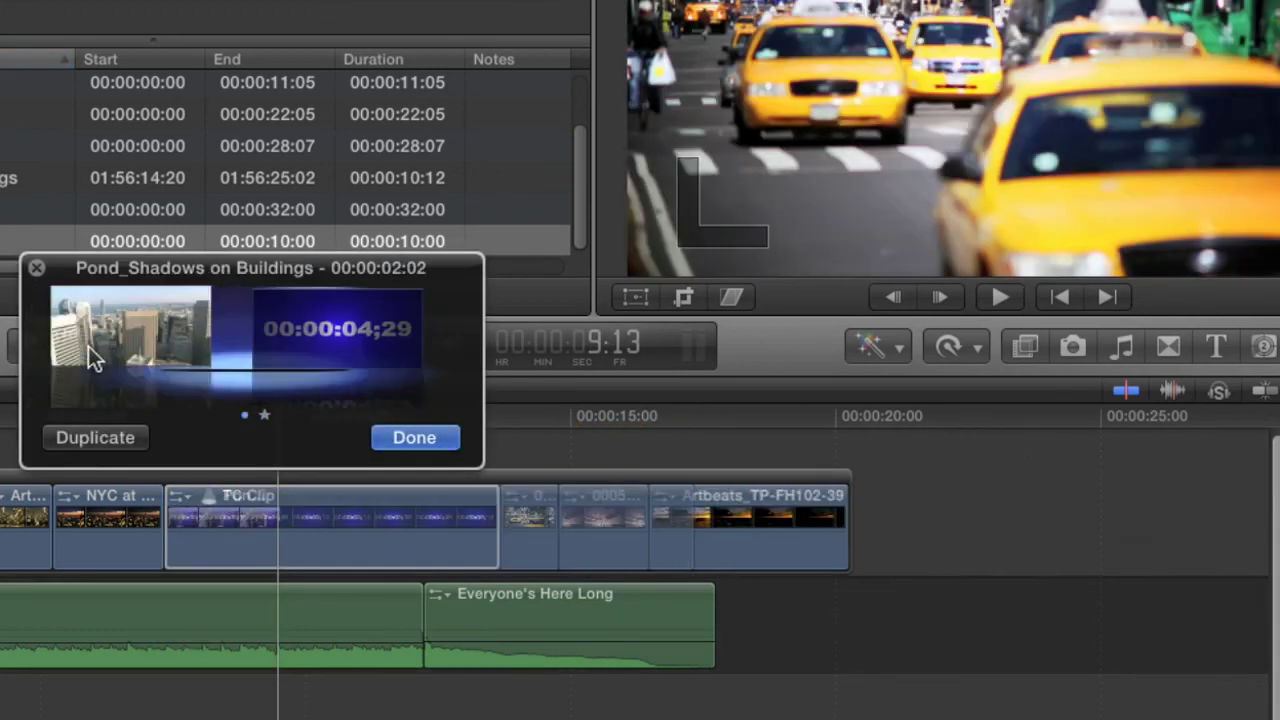
pyautogui.click(400, 440)
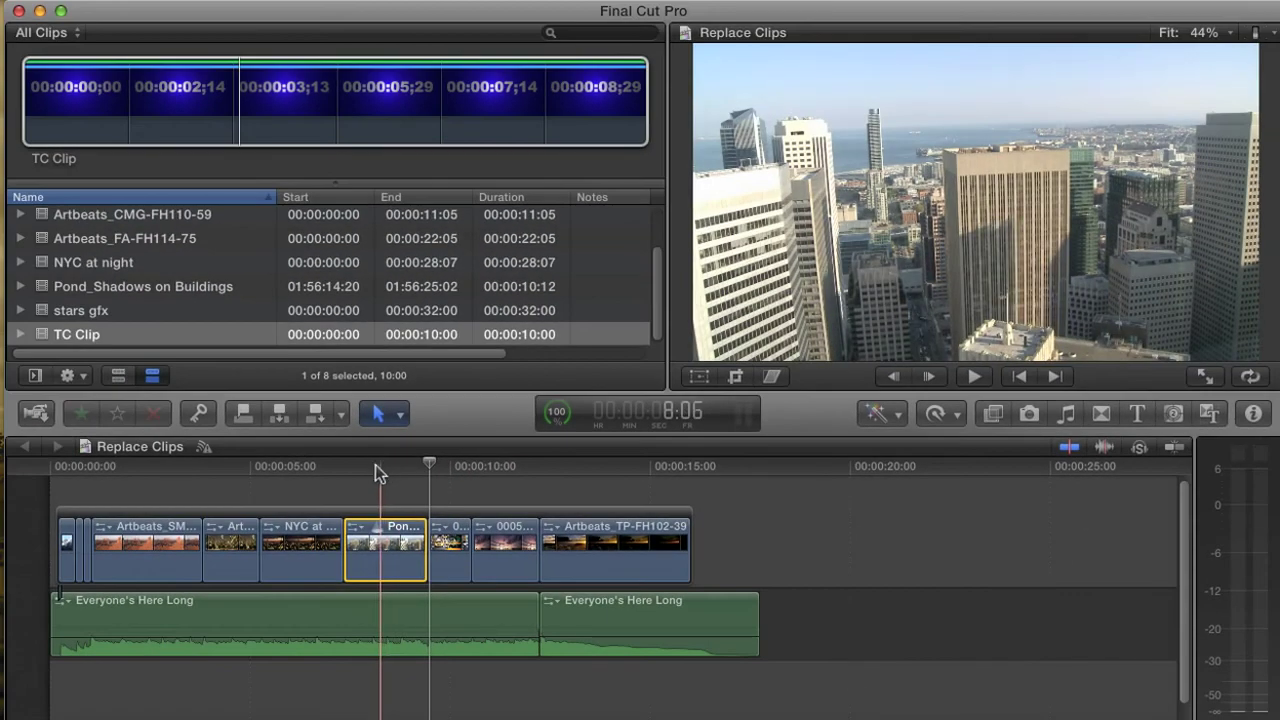
pyautogui.click(372, 464)
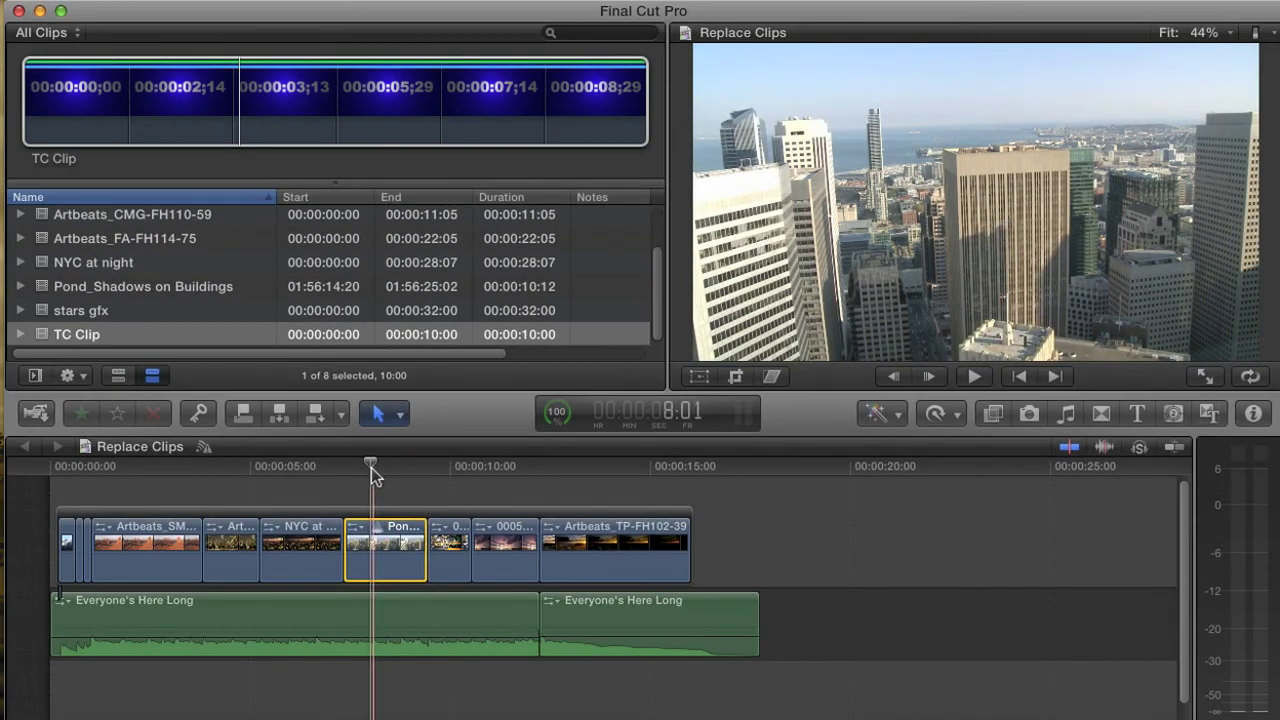